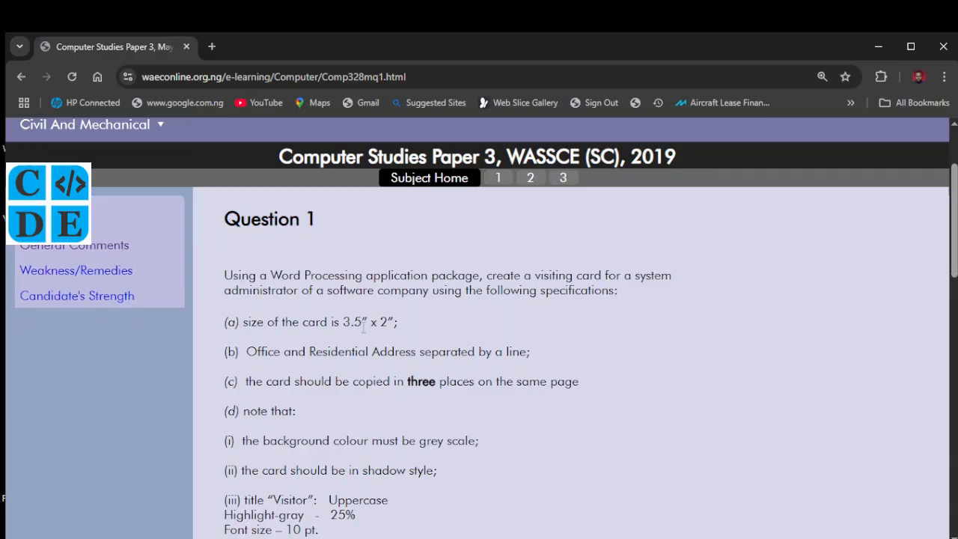
# Scroll through Question 1's visiting-card specifications, then switch to the blank Word document
pyautogui.scroll(-1, 356, 352)
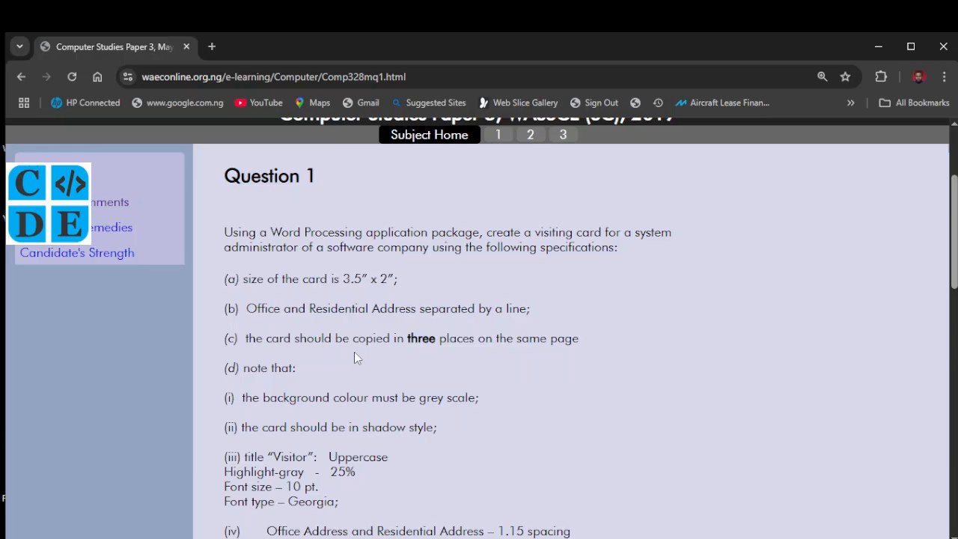
pyautogui.click(502, 537)
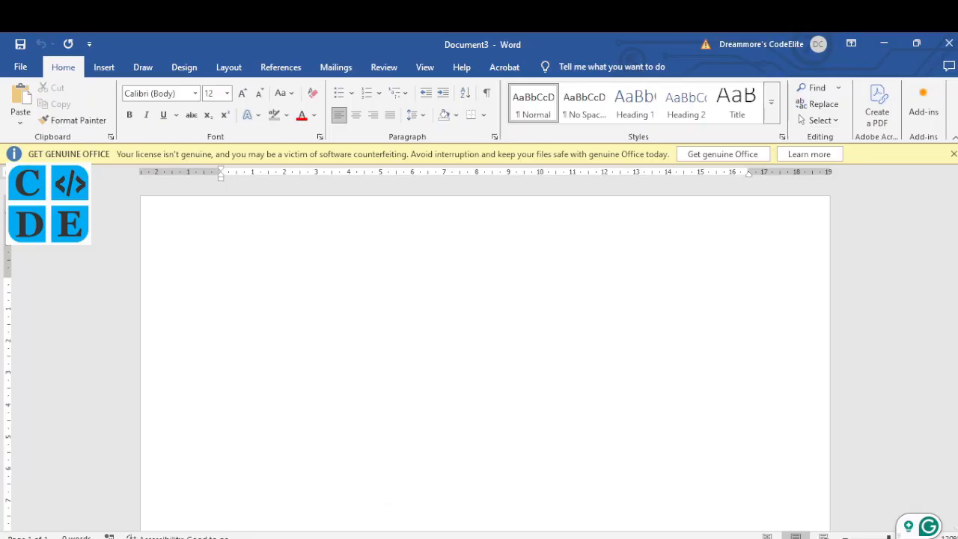
pyautogui.click(372, 538)
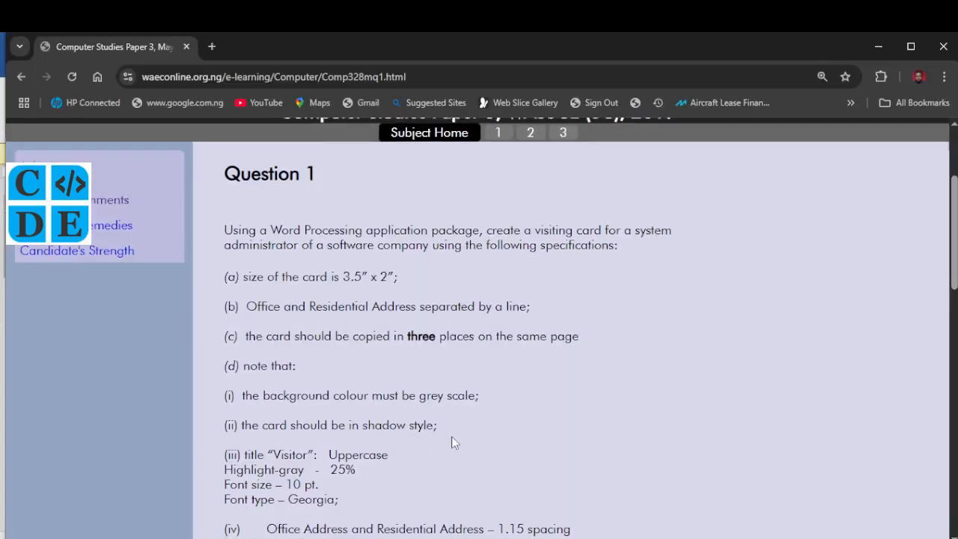
pyautogui.scroll(-2, 452, 443)
pyautogui.scroll(-2, 452, 443)
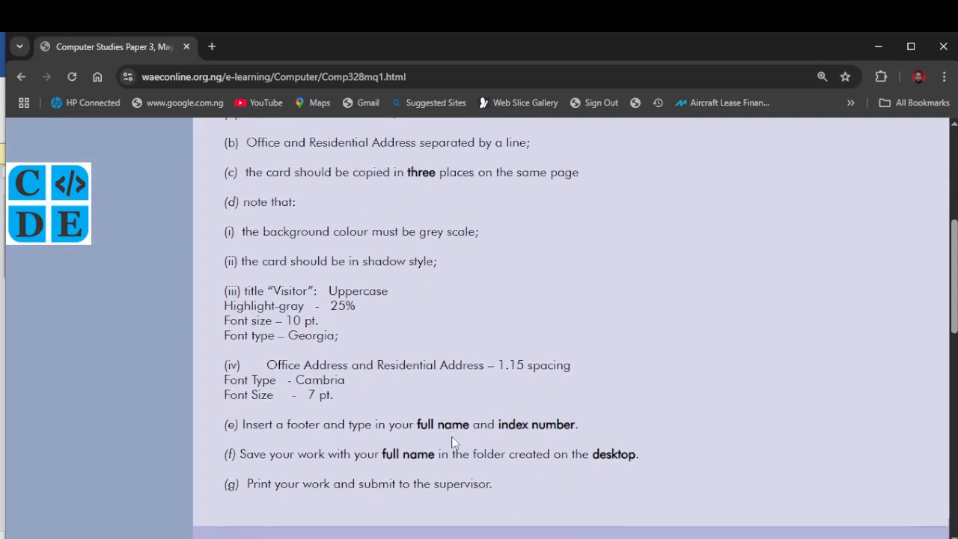
pyautogui.scroll(1, 454, 442)
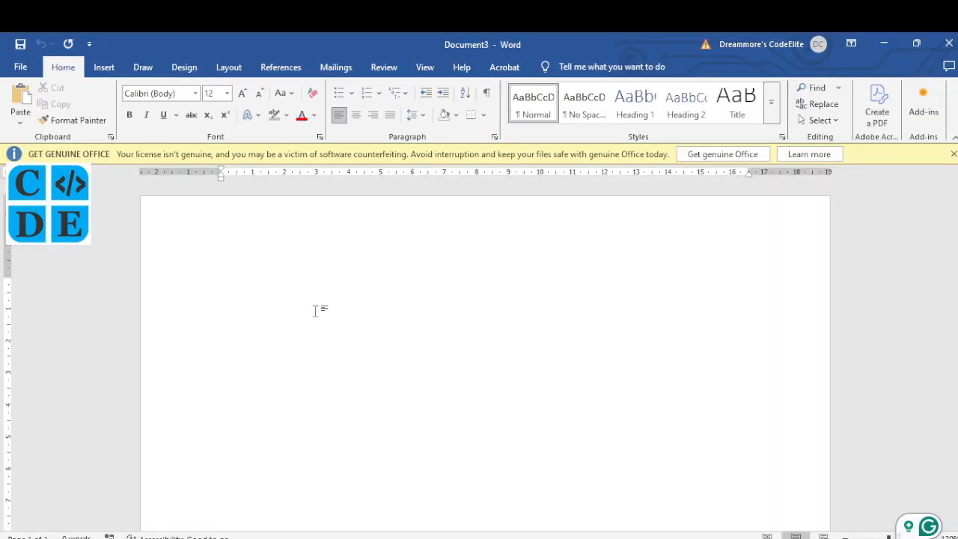
# Save the blank document under the student's full name in their desktop folder
pyautogui.hotkey('ctrl', 's')
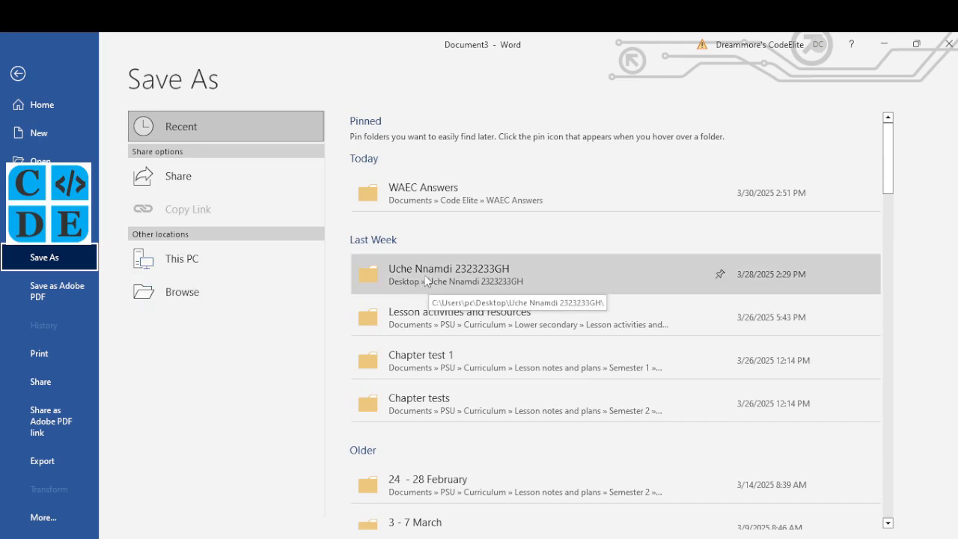
pyautogui.click(484, 273)
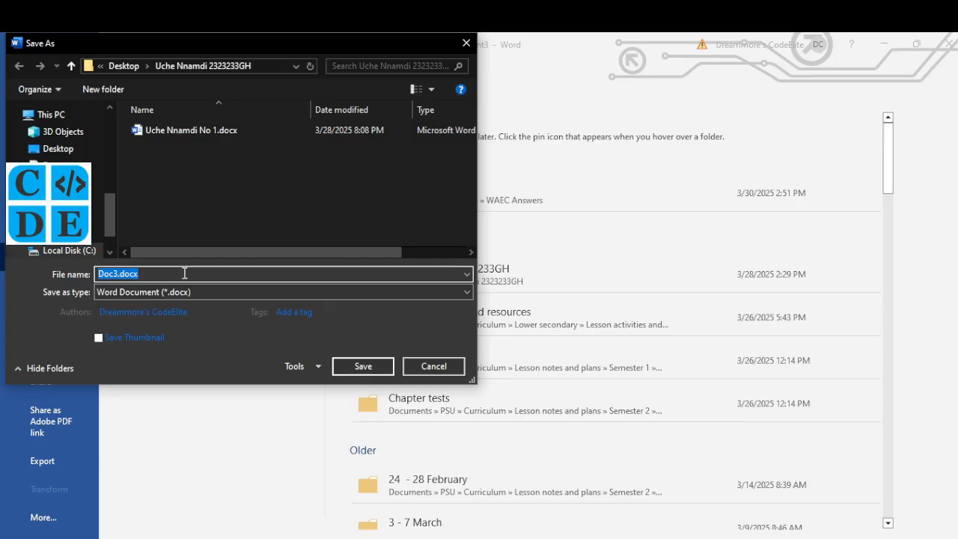
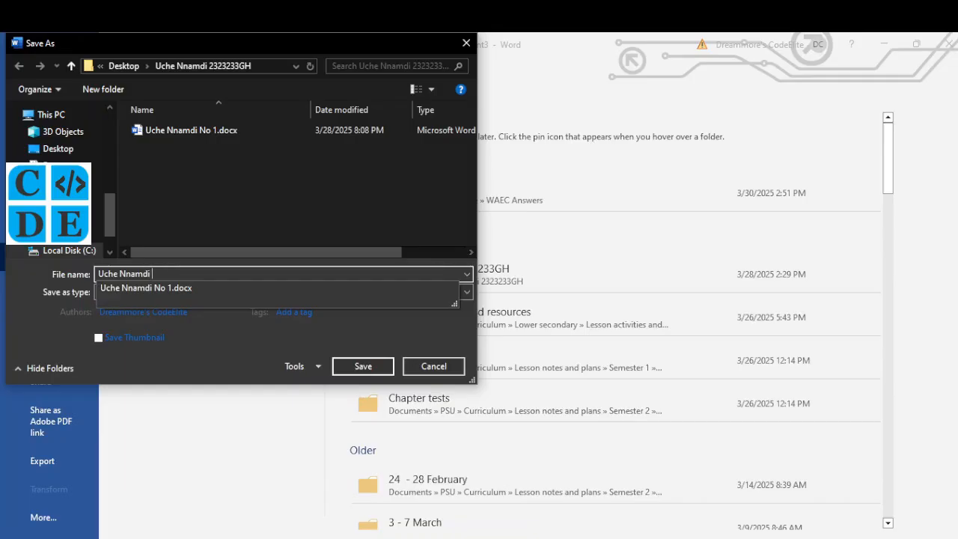
pyautogui.press('BackSpace')
pyautogui.press('BackSpace')
pyautogui.press('BackSpace')
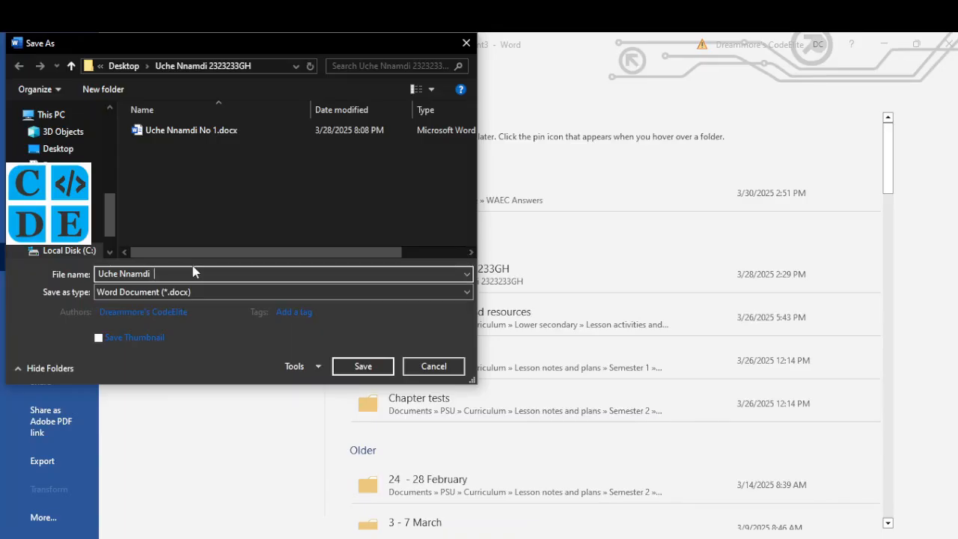
pyautogui.click(384, 370)
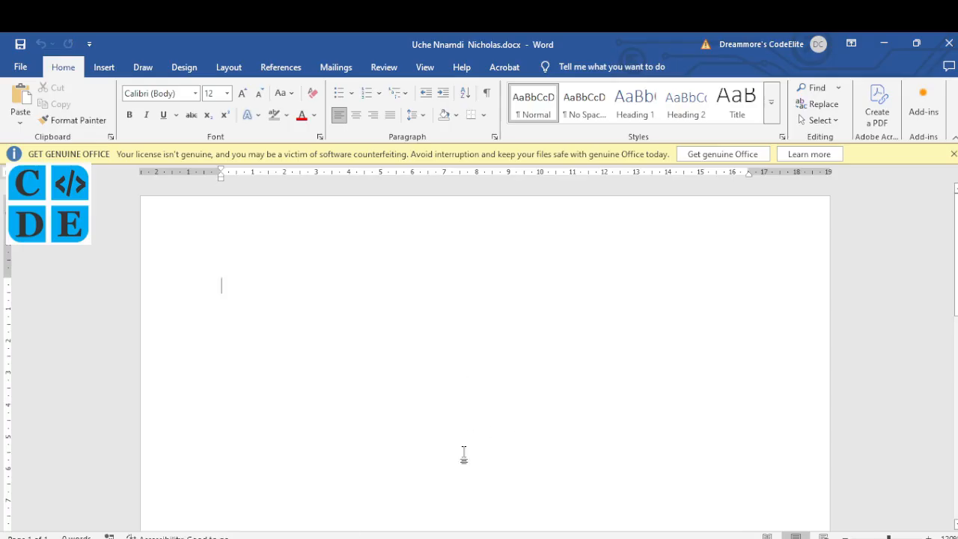
pyautogui.click(473, 538)
pyautogui.scroll(3, 405, 351)
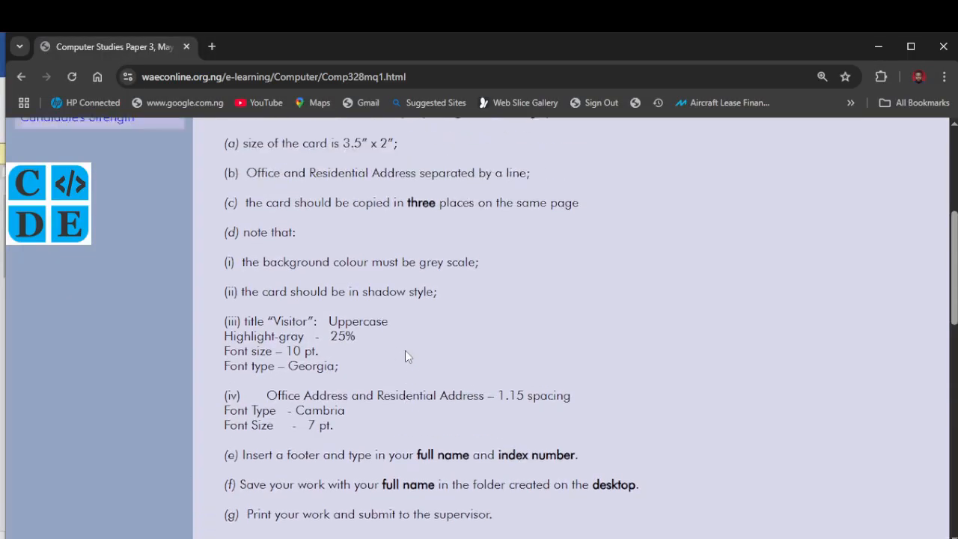
pyautogui.scroll(-1, 257, 240)
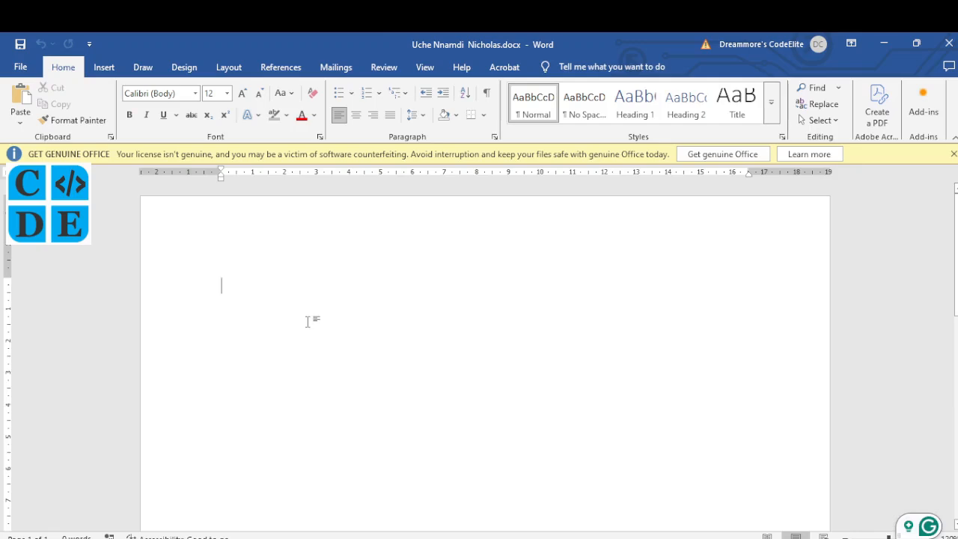
# Draw a text box near the page's top left and select it as the card outline
pyautogui.click(104, 66)
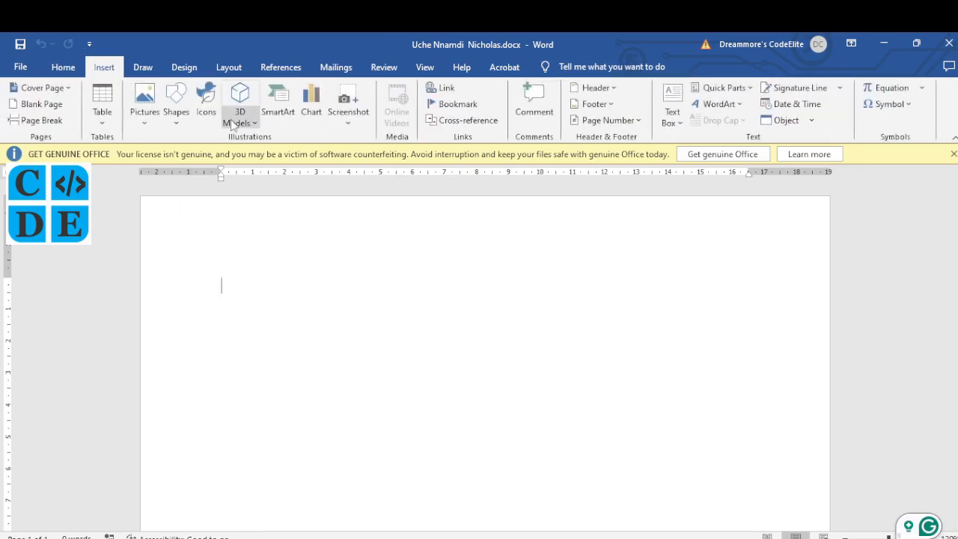
pyautogui.click(180, 127)
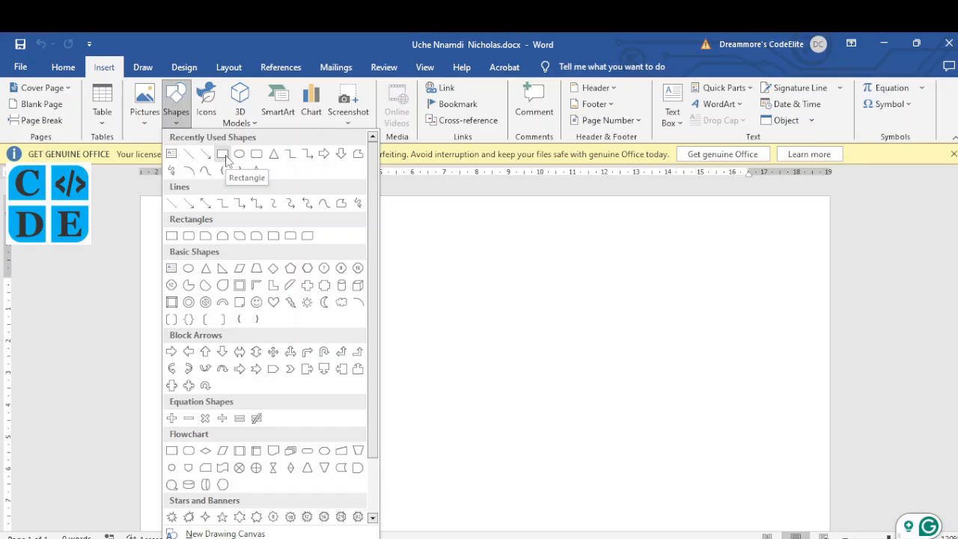
pyautogui.click(173, 156)
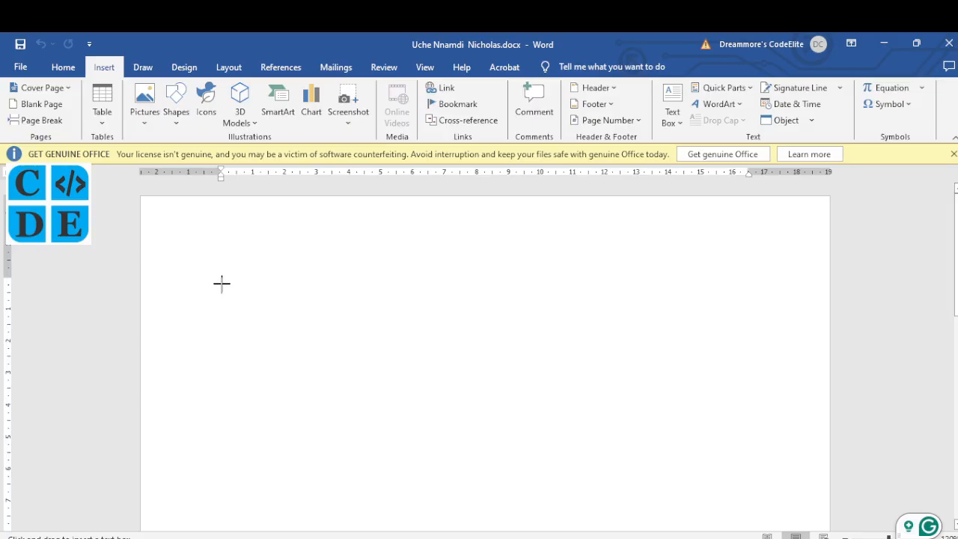
pyautogui.moveTo(223, 283); pyautogui.dragTo(442, 440)
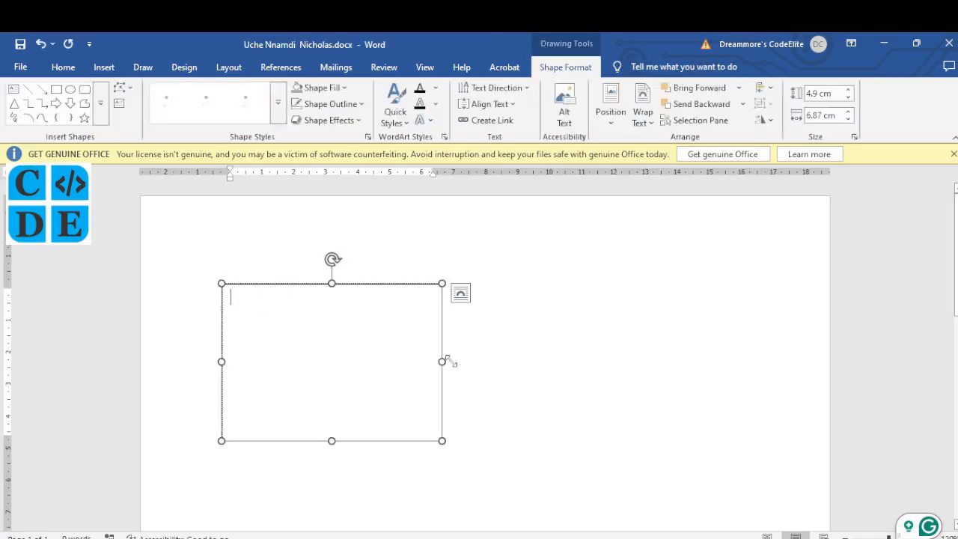
pyautogui.click(441, 294)
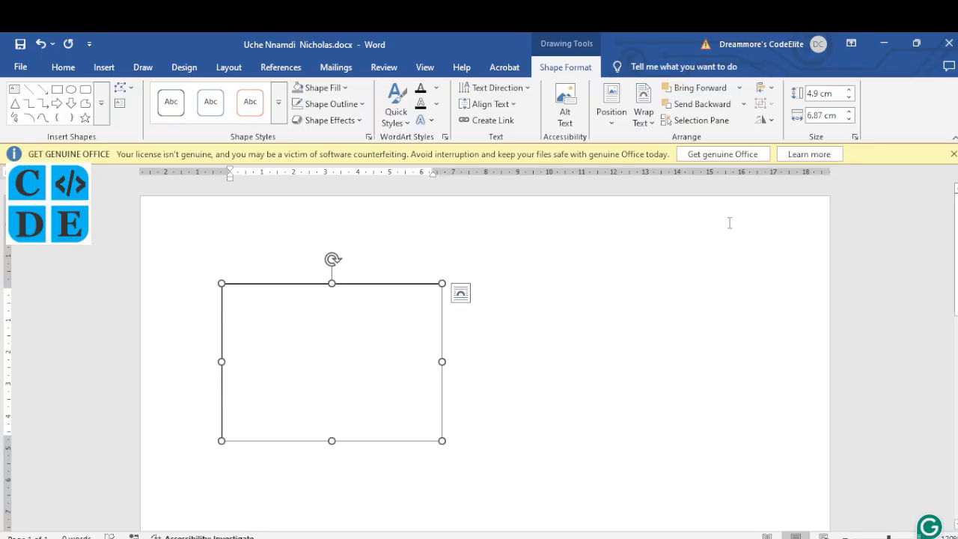
# Resize the card box to 3.5" wide and 2" high
pyautogui.click(840, 115)
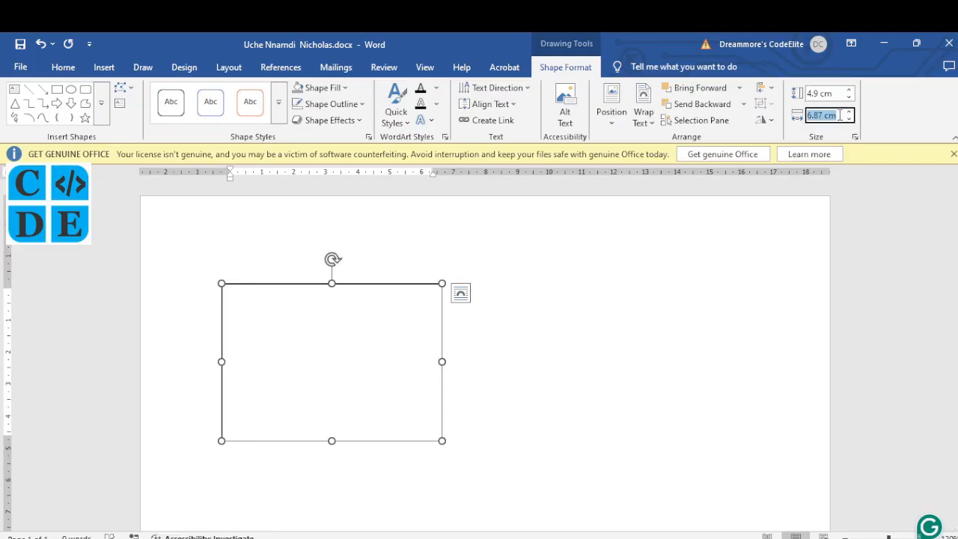
pyautogui.click(840, 115)
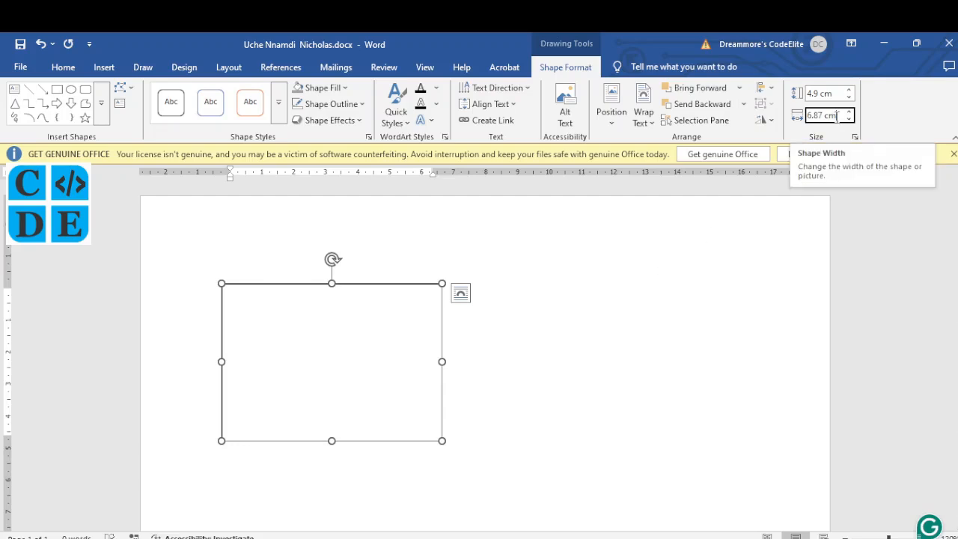
pyautogui.moveTo(837, 116); pyautogui.dragTo(806, 117)
pyautogui.write('3.5')
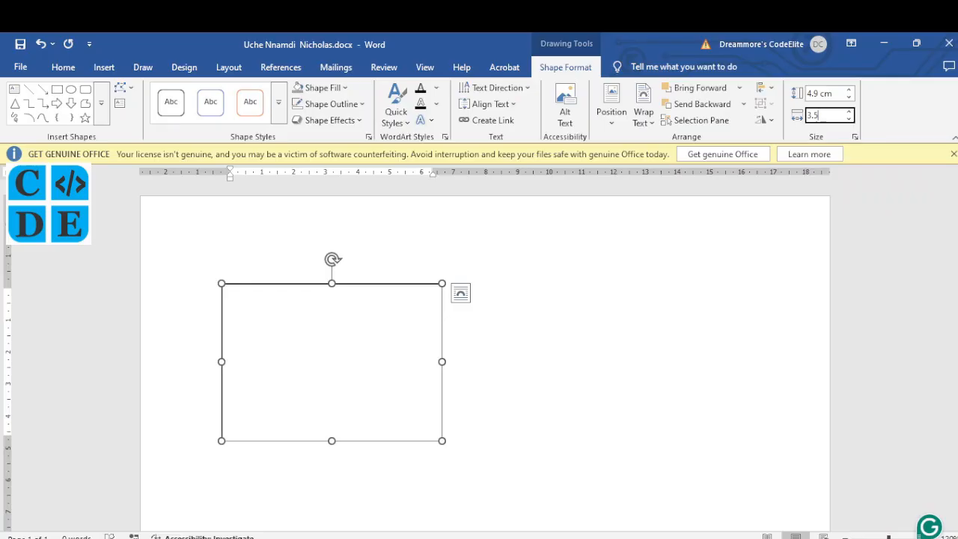
pyautogui.write('"')
pyautogui.press('Return')
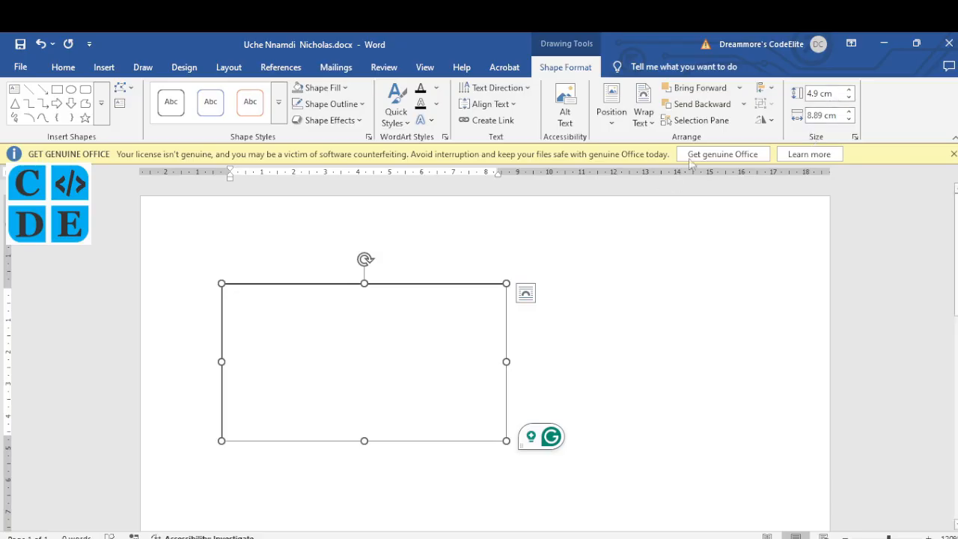
pyautogui.click(837, 93)
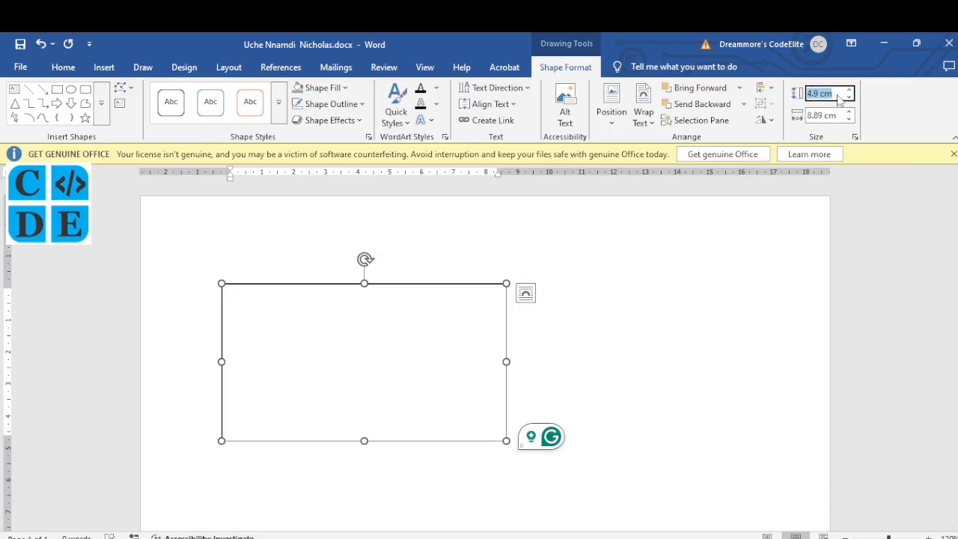
pyautogui.write('2')
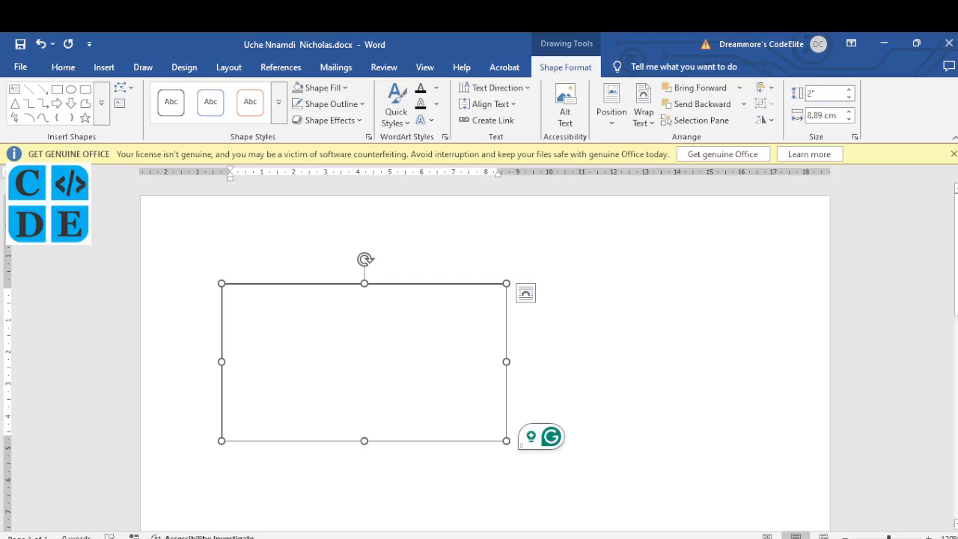
pyautogui.press('Return')
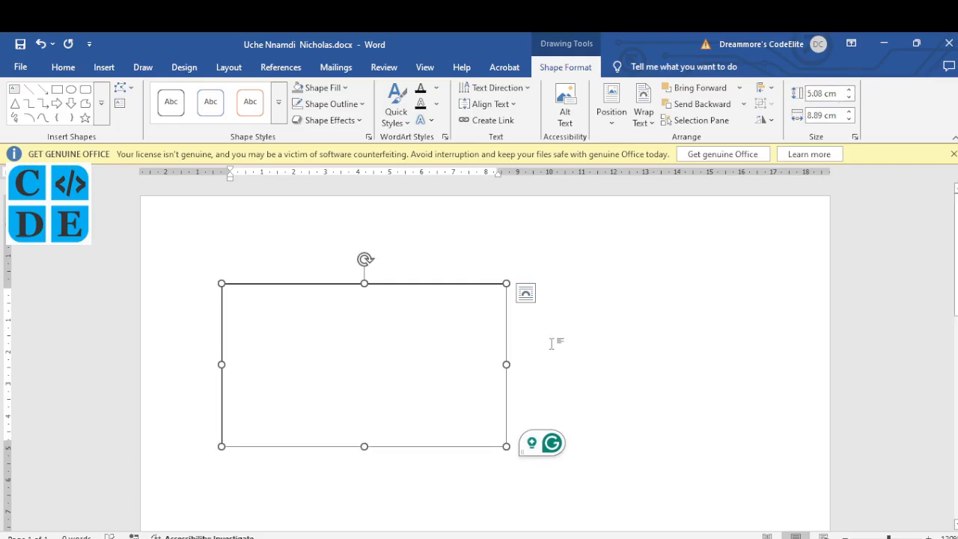
# Scroll through the sample grey VISITOR card layouts on the WAEC question page
pyautogui.click(359, 538)
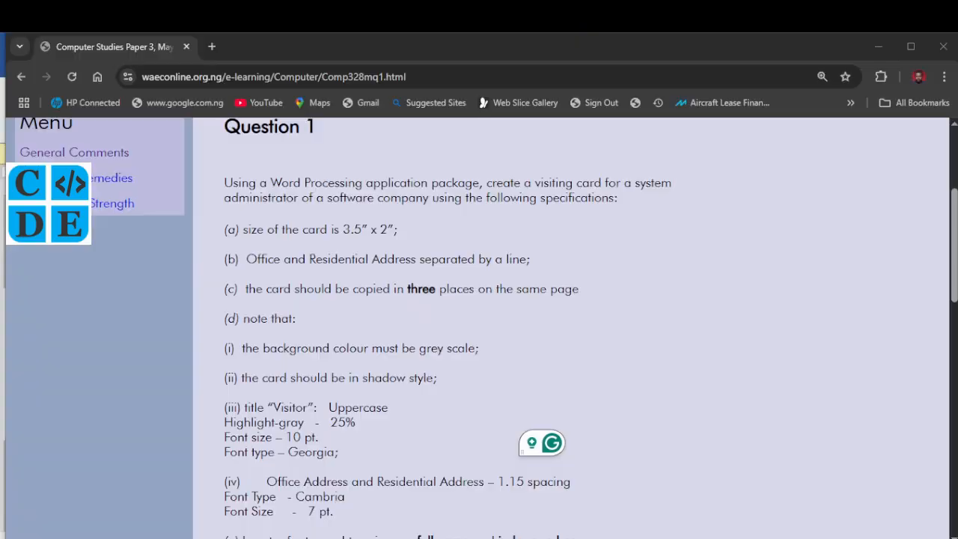
pyautogui.scroll(-10, 412, 402)
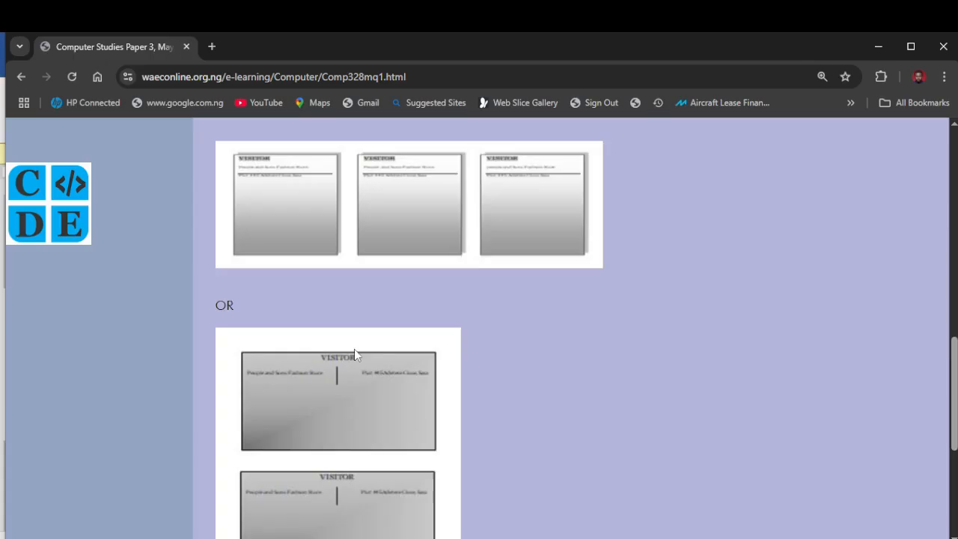
pyautogui.scroll(-1, 354, 349)
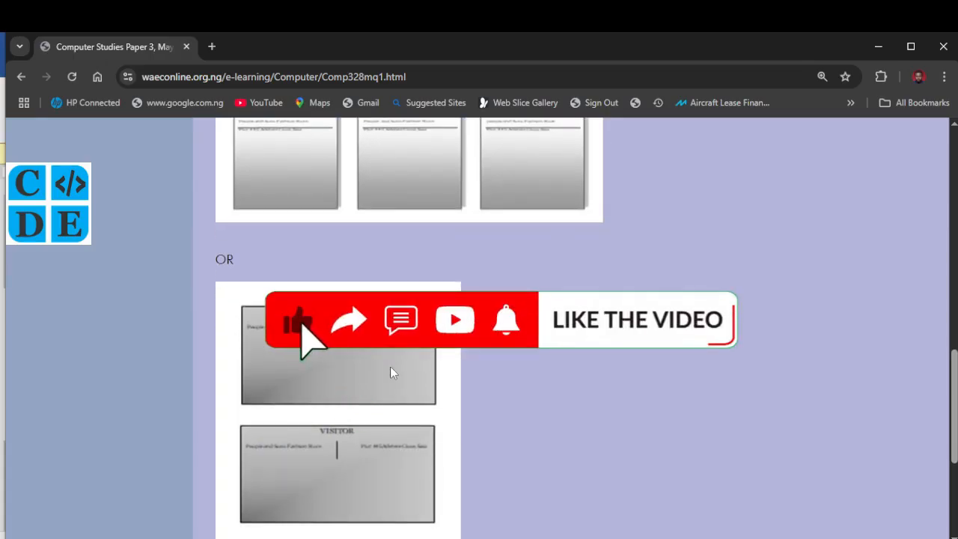
pyautogui.scroll(-2, 390, 366)
pyautogui.scroll(-2, 390, 373)
pyautogui.scroll(8, 390, 373)
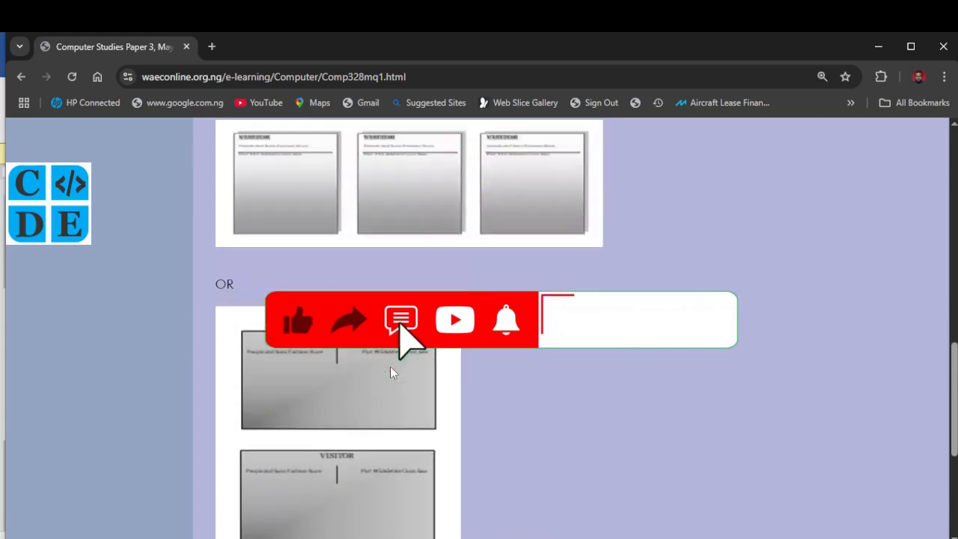
pyautogui.scroll(6, 390, 367)
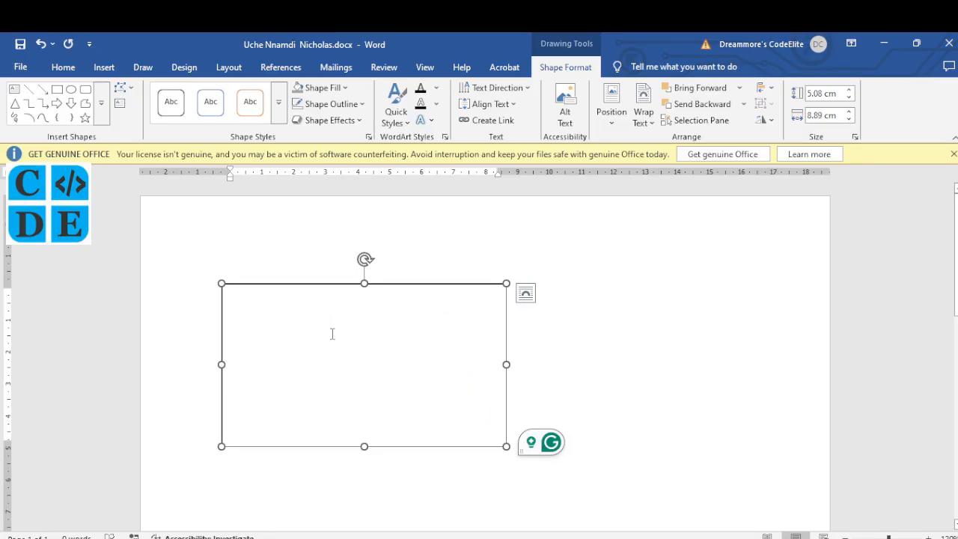
# Type 'Office Address:', an underscore dividing line, and 'Residential Address:' in the card box
pyautogui.click(356, 537)
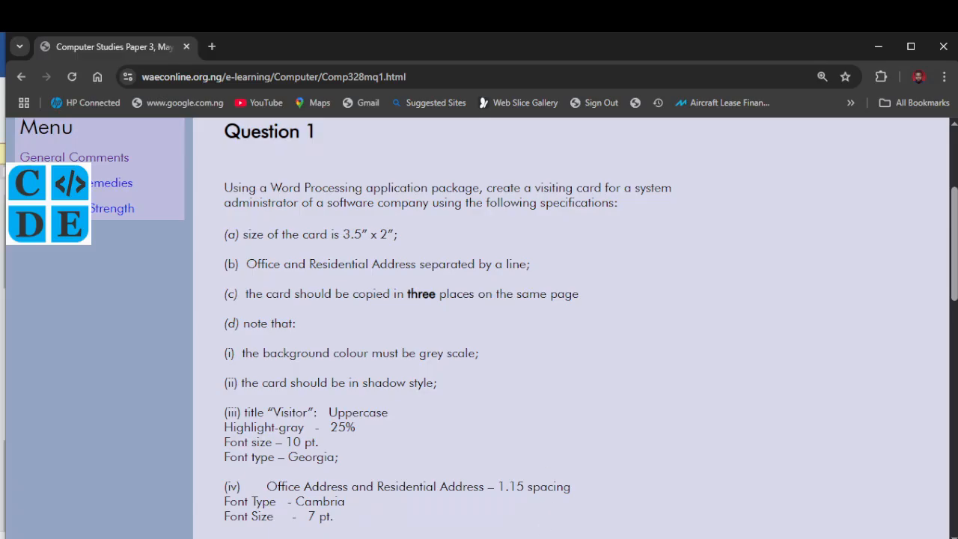
pyautogui.click(545, 537)
pyautogui.click(265, 310)
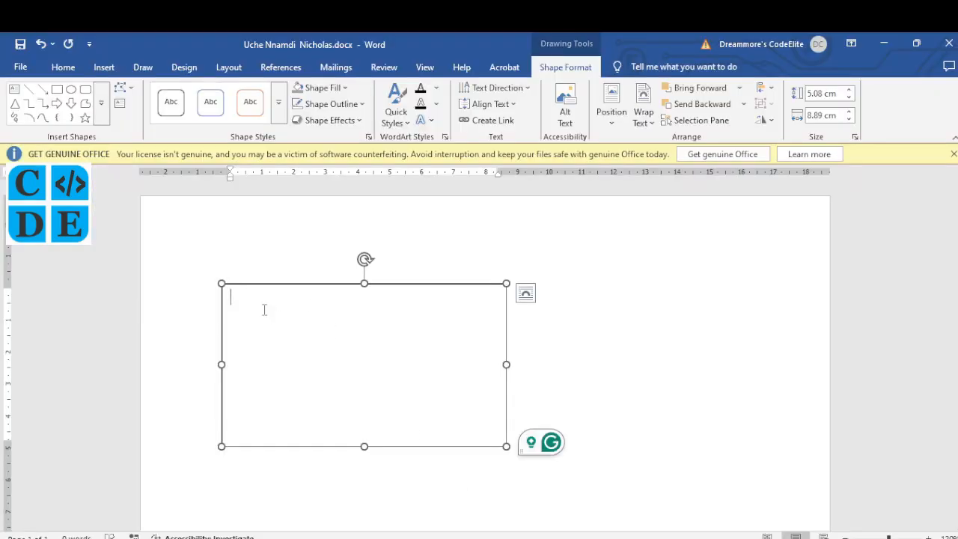
pyautogui.write('Office')
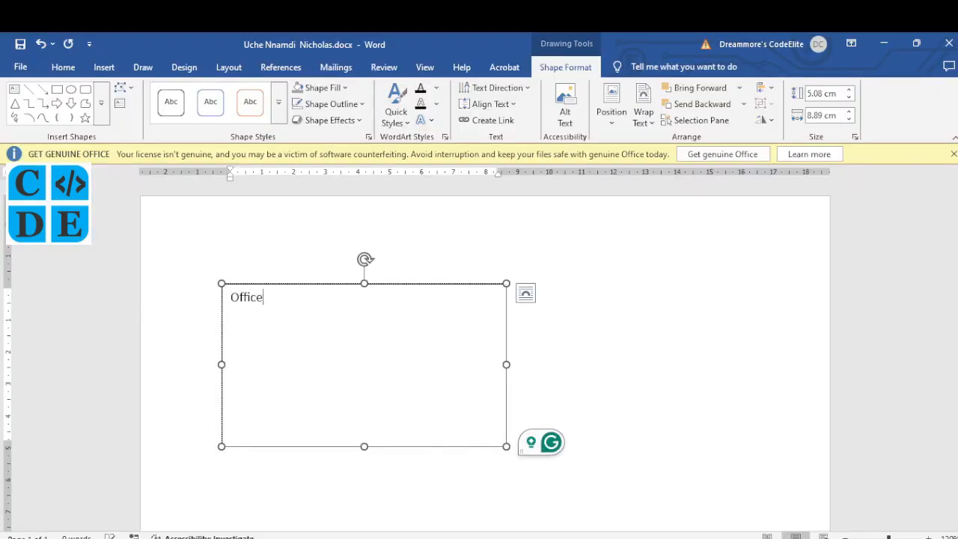
pyautogui.write(' Address:')
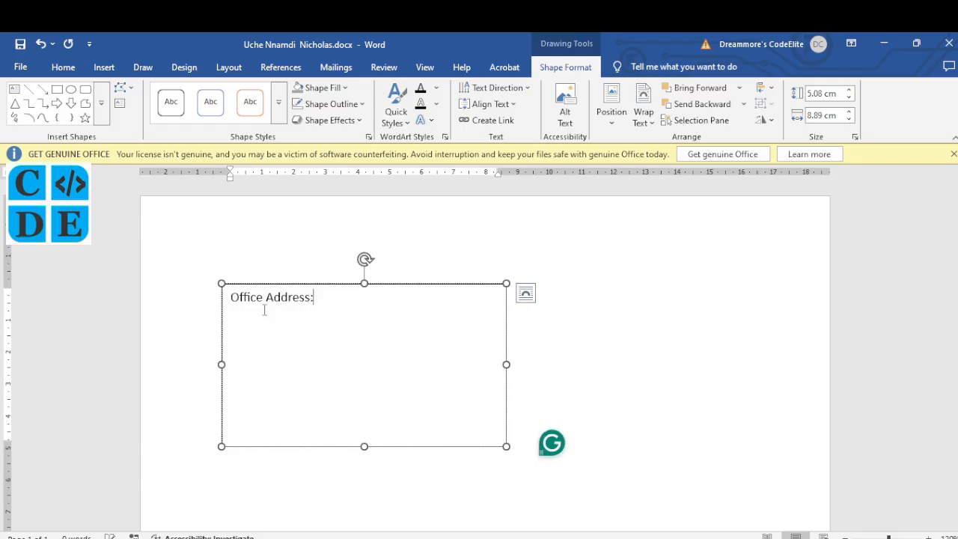
pyautogui.press('Return')
pyautogui.write('__________________________')
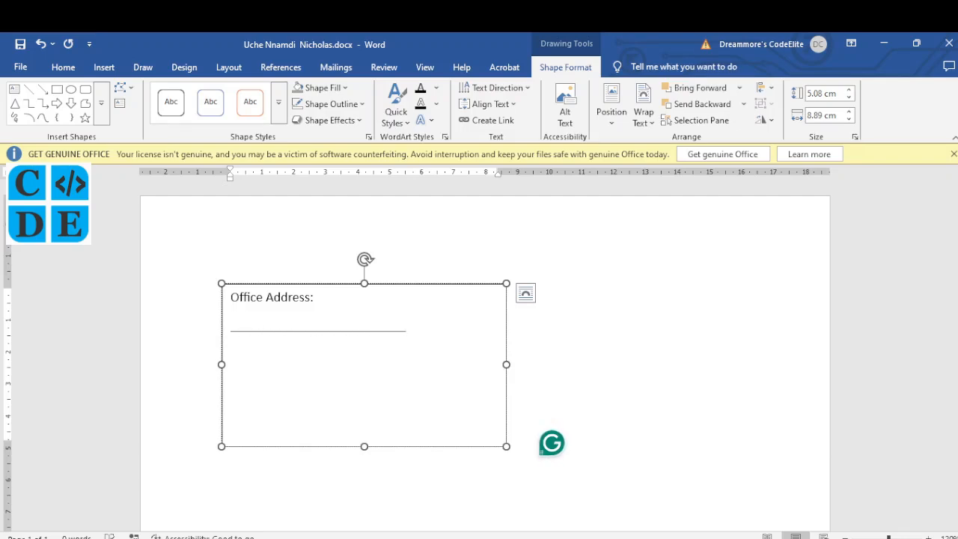
pyautogui.write('______')
pyautogui.press('Return')
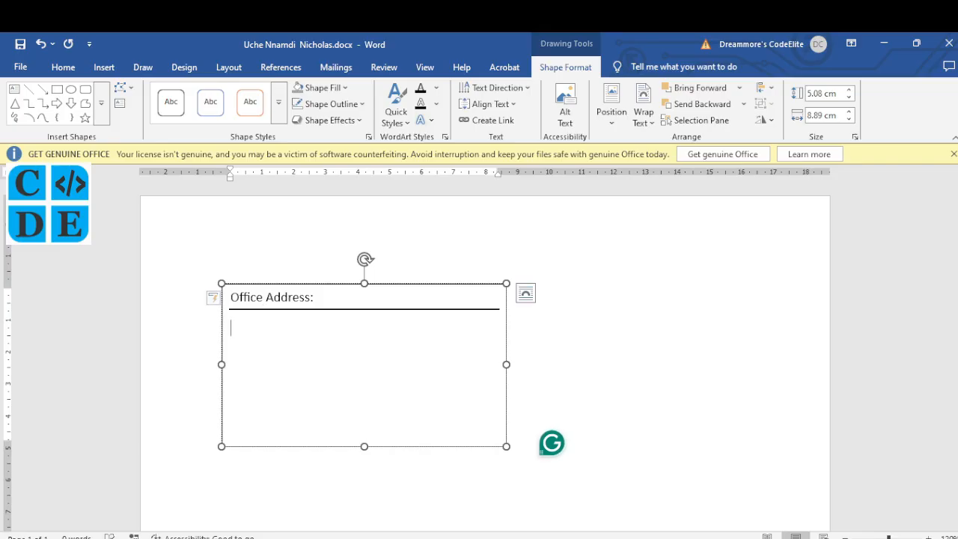
pyautogui.write('Residential Addres')
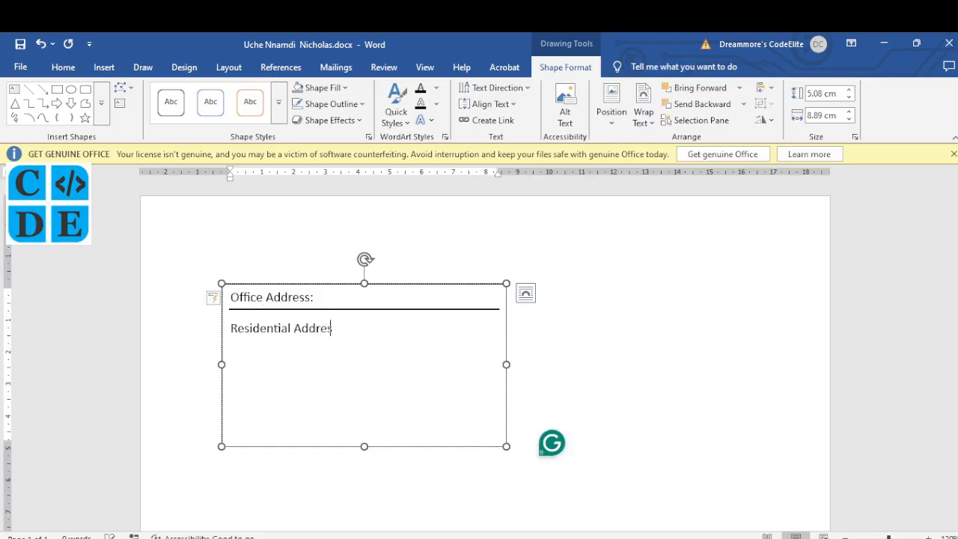
pyautogui.write('s:')
# Fill in the office and residential addresses after their labels
pyautogui.click(349, 538)
pyautogui.click(382, 538)
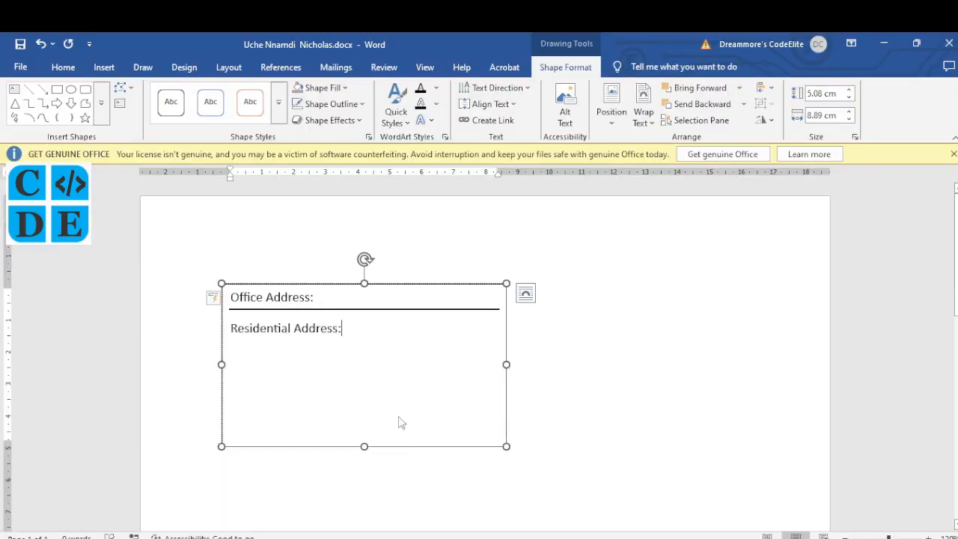
pyautogui.click(333, 302)
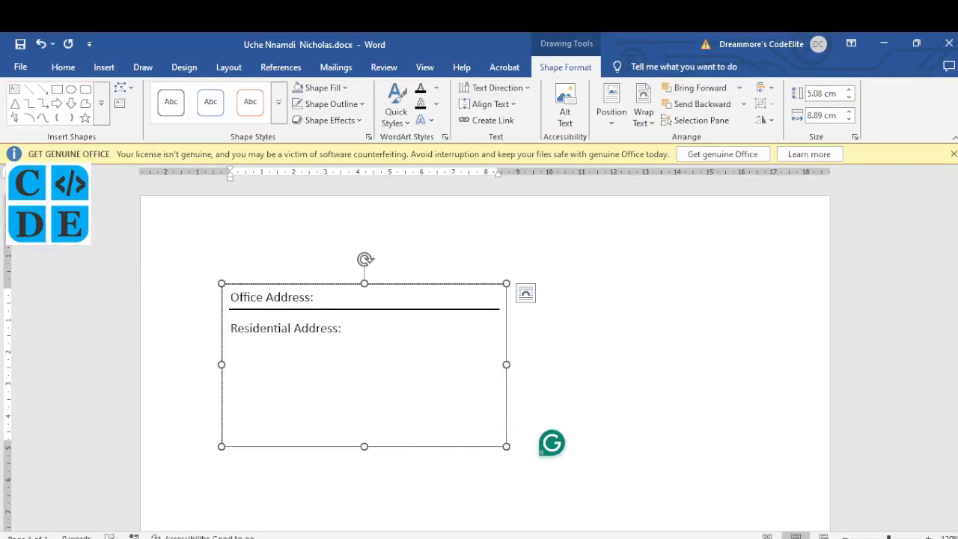
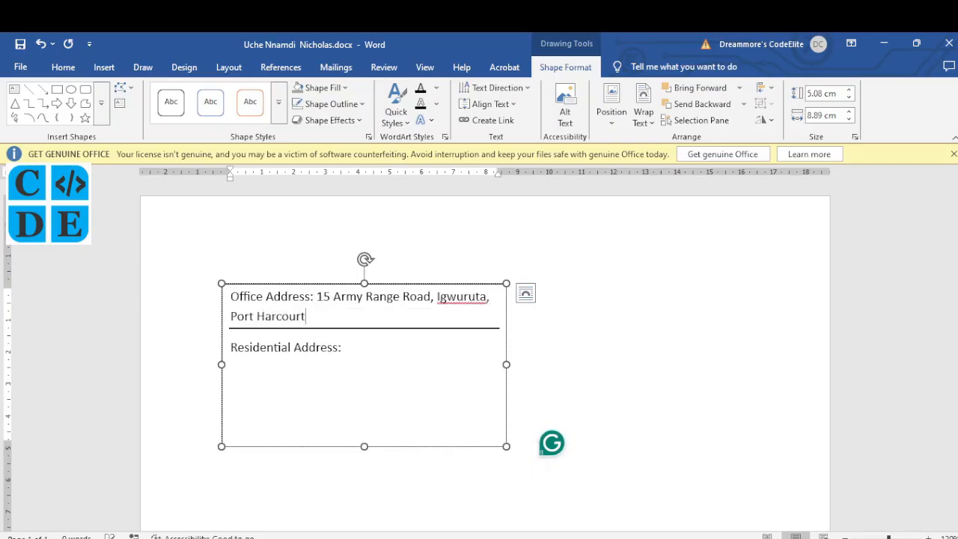
pyautogui.click(381, 347)
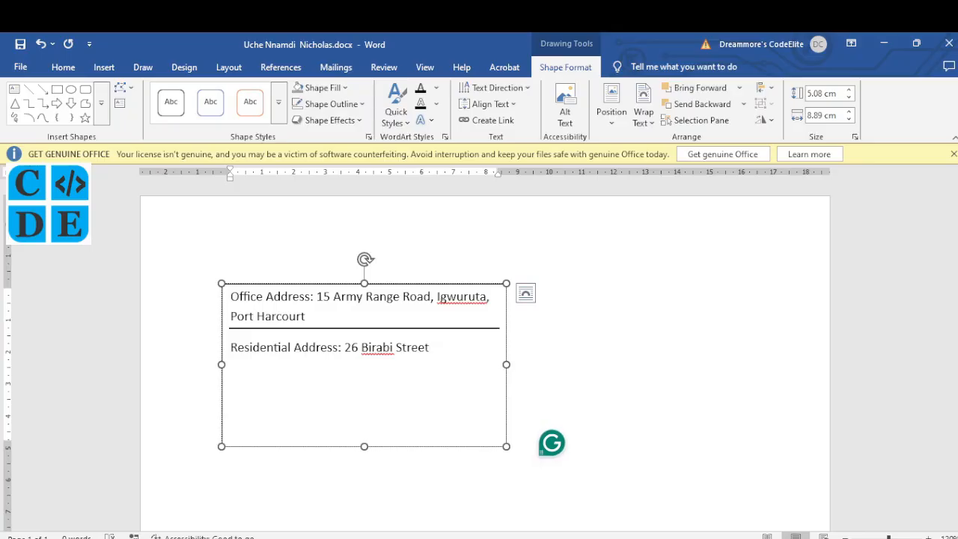
# Scroll the WAEC question page down to the footer requirement for name and index number
pyautogui.moveTo(359, 538)
pyautogui.click(358, 497)
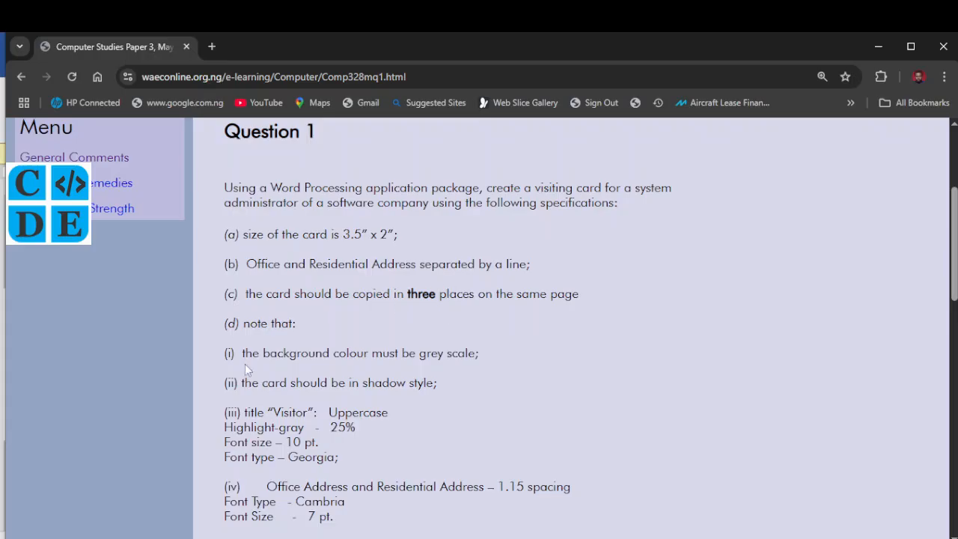
pyautogui.scroll(-1, 282, 349)
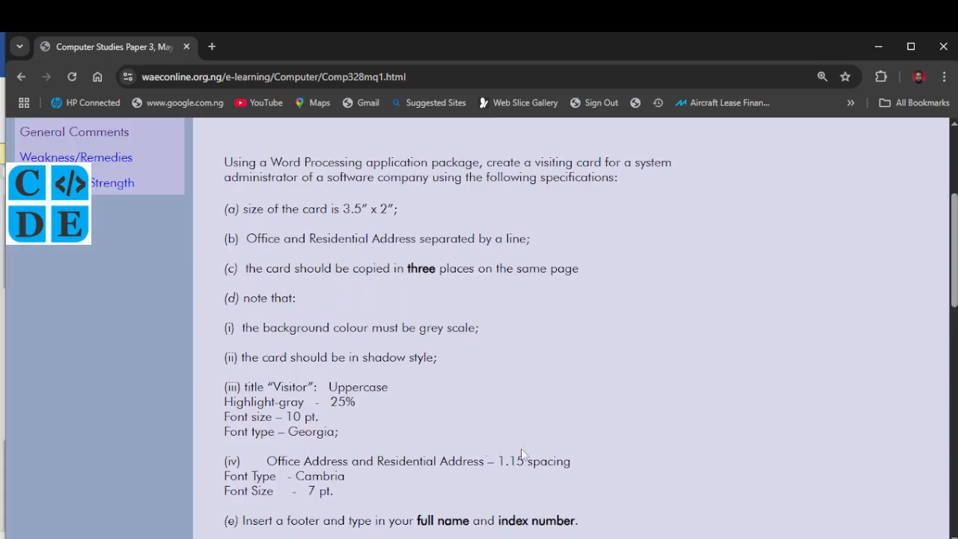
# Fill the card box with dark grey, then reselect it after checking the question
pyautogui.hotkey('alt', 'Tab')
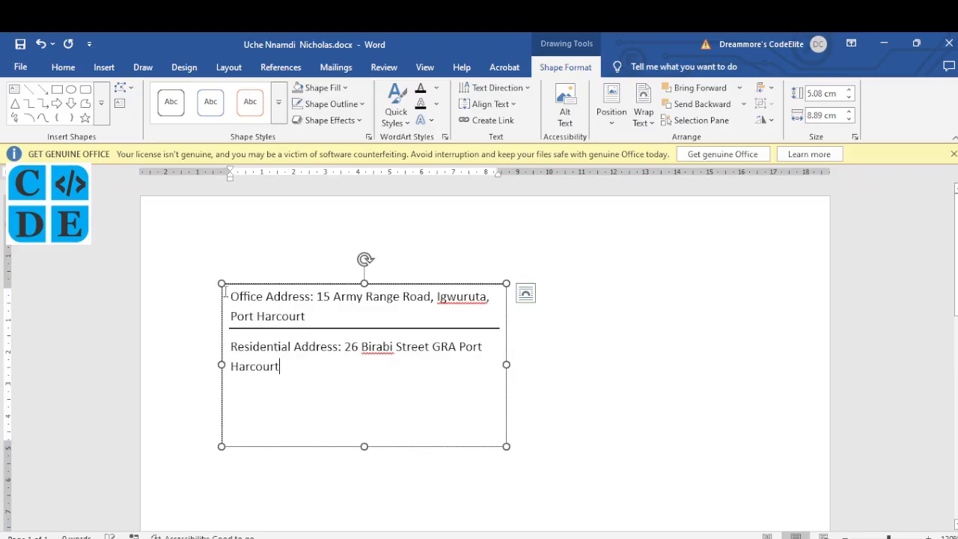
pyautogui.click(222, 288)
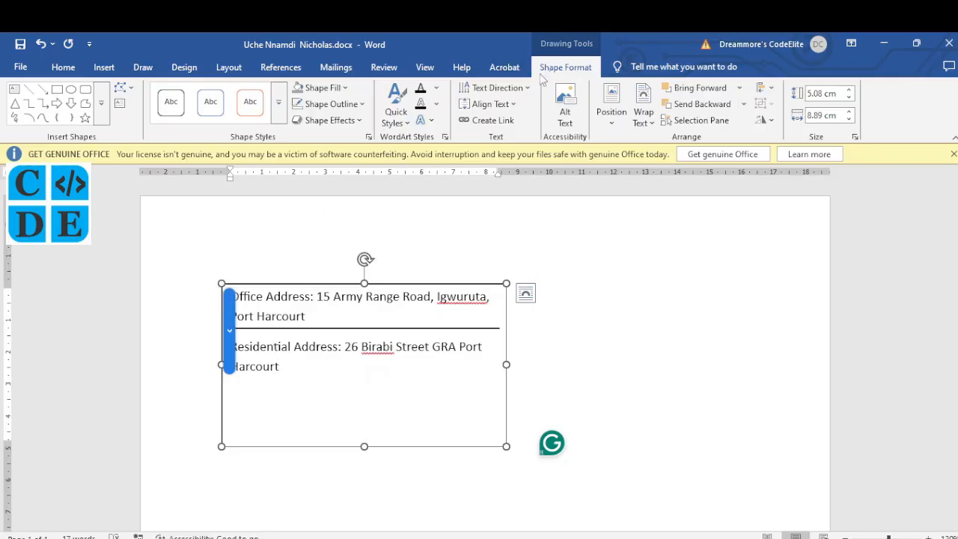
pyautogui.click(345, 90)
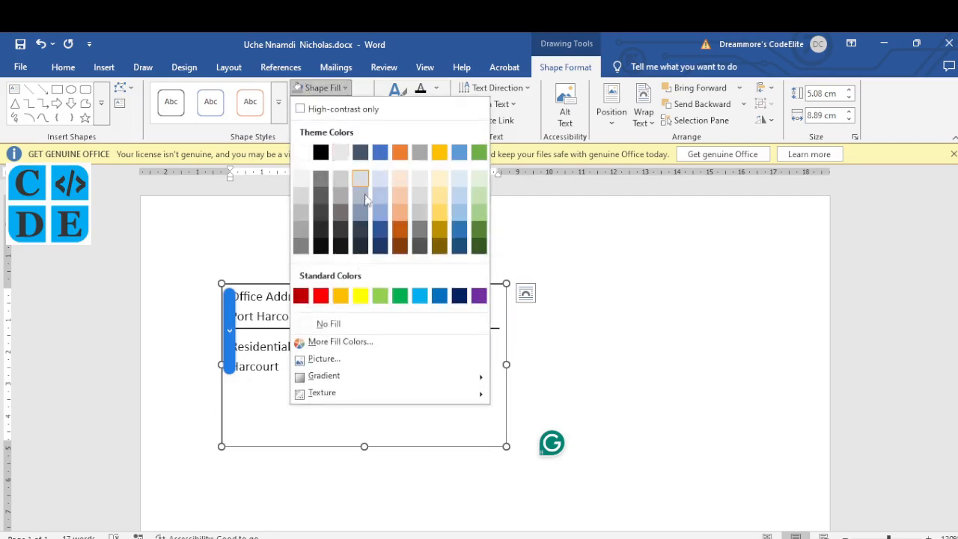
pyautogui.click(302, 229)
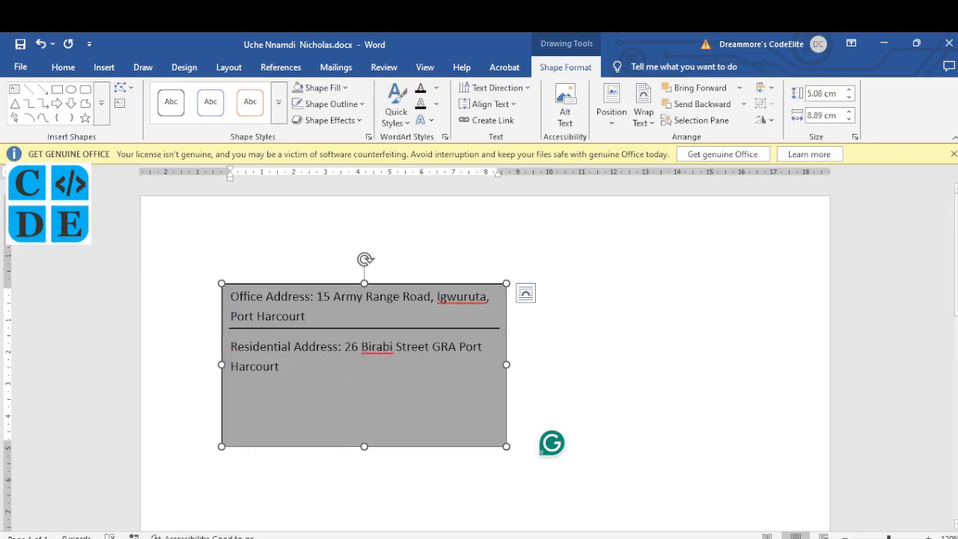
pyautogui.hotkey('alt', 'Tab')
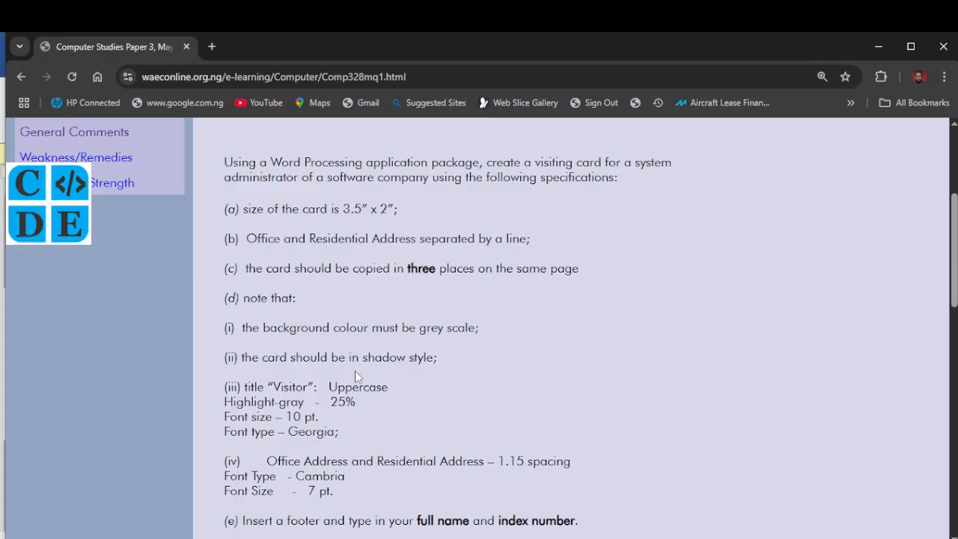
pyautogui.scroll(-1, 421, 383)
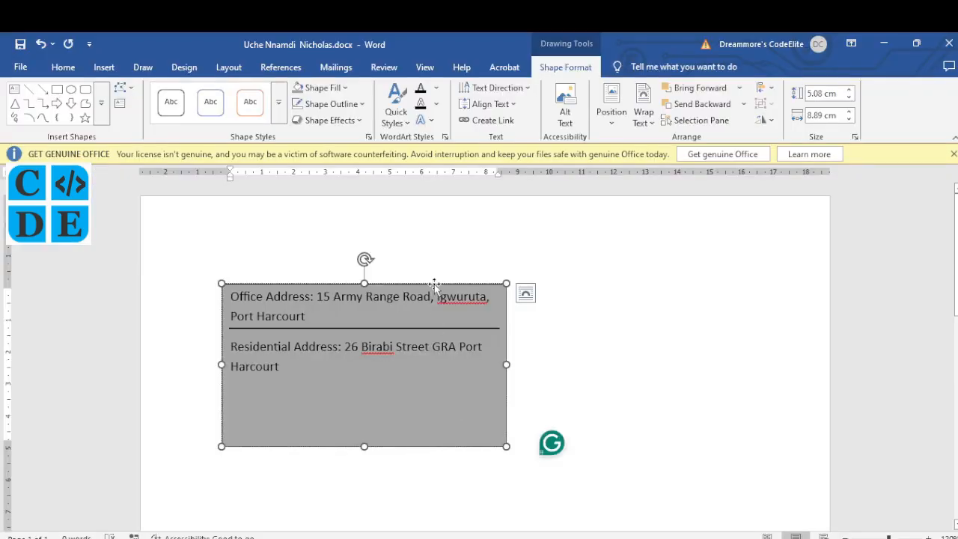
pyautogui.click(434, 284)
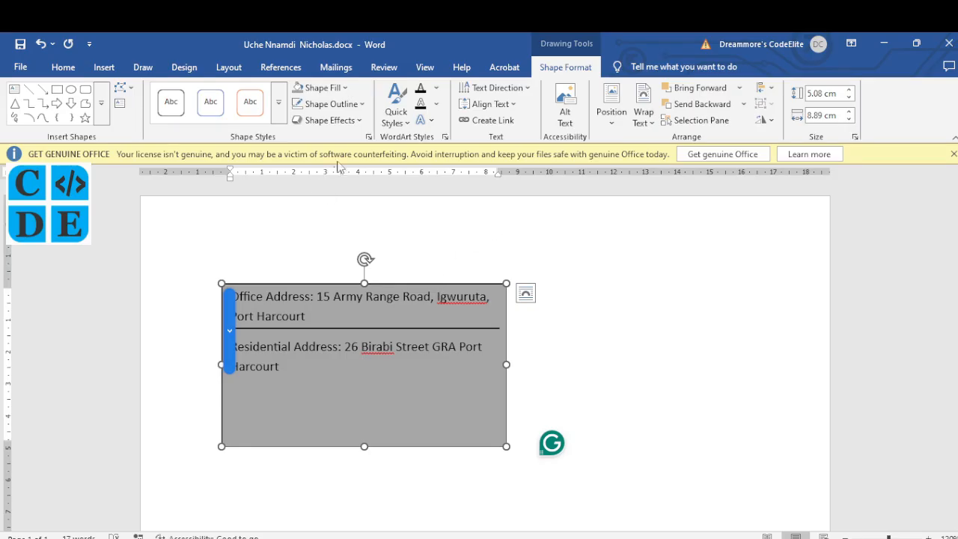
# Give the grey card an Outer Offset Bottom Right shadow
pyautogui.click(352, 123)
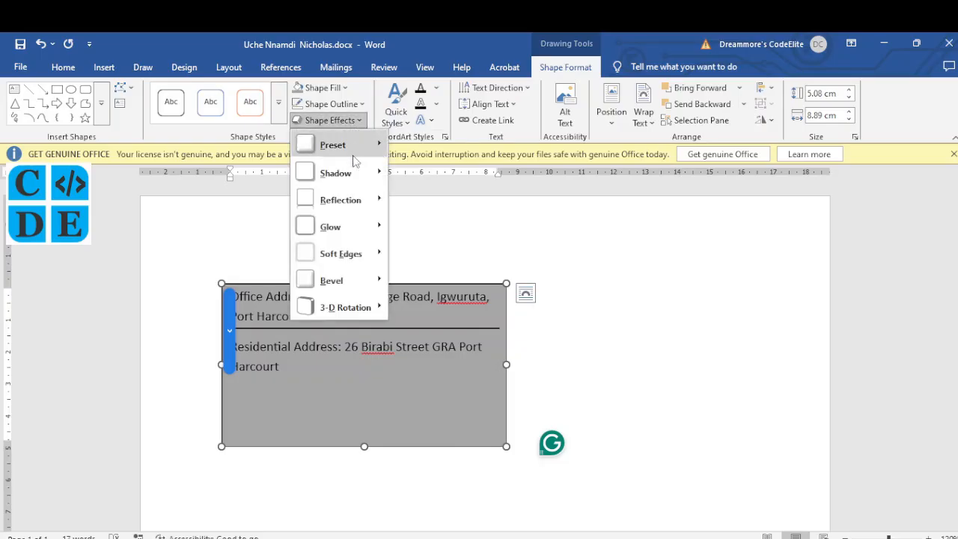
pyautogui.moveTo(358, 173)
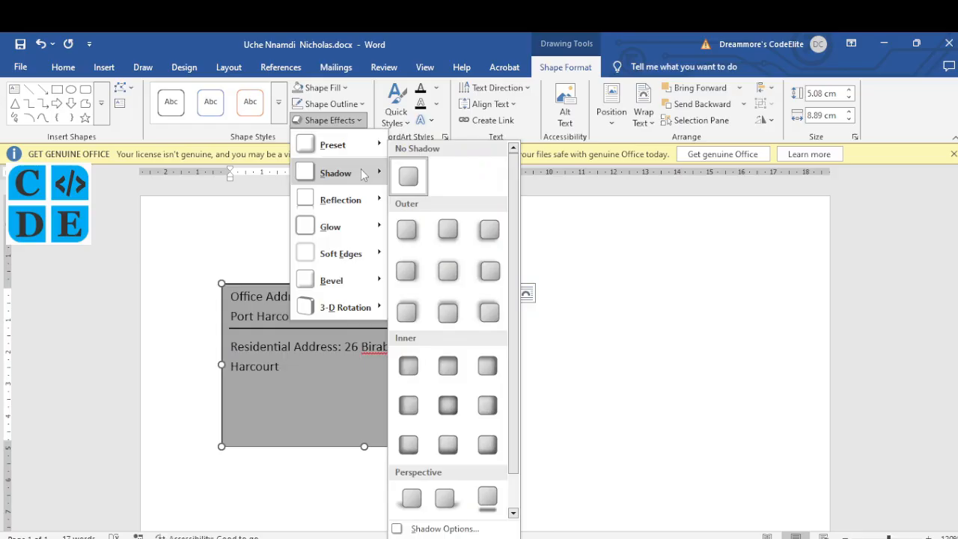
pyautogui.click(409, 229)
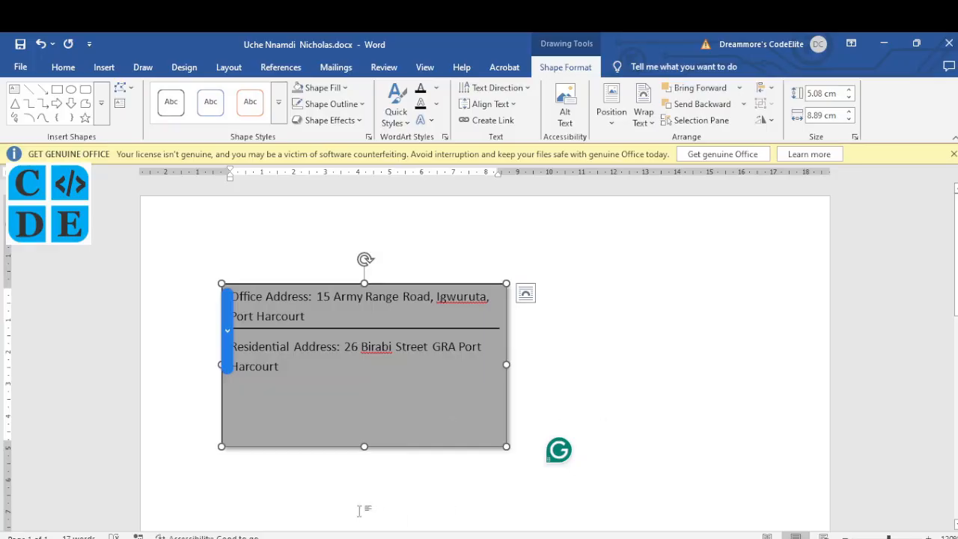
pyautogui.hotkey('alt', 'Tab')
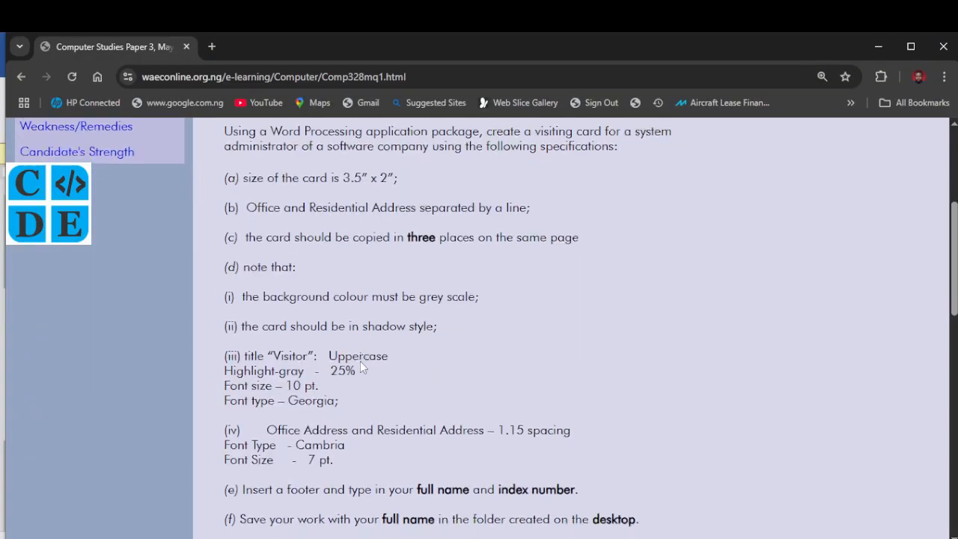
# Scroll the WAEC question page to reread the card specifications
pyautogui.scroll(-1, 361, 368)
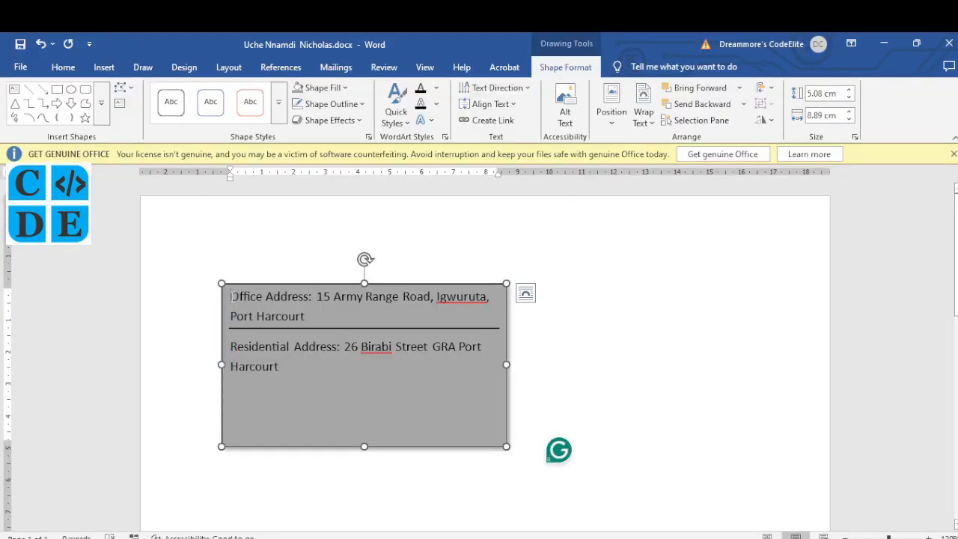
# Insert 'VISITOR' on a new line above the office address and select it
pyautogui.press('Return')
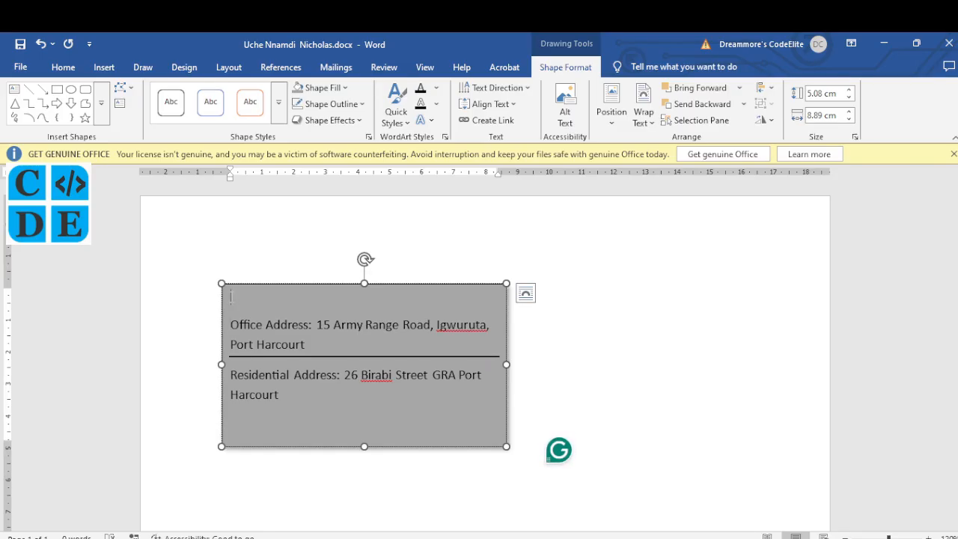
pyautogui.write('VISITOR')
pyautogui.hotkey('alt', 'Tab')
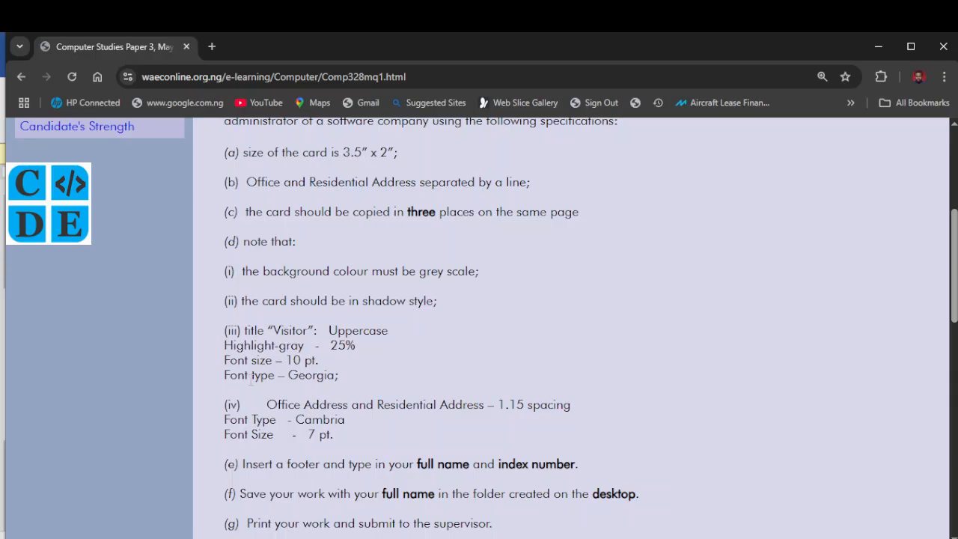
pyautogui.click(534, 536)
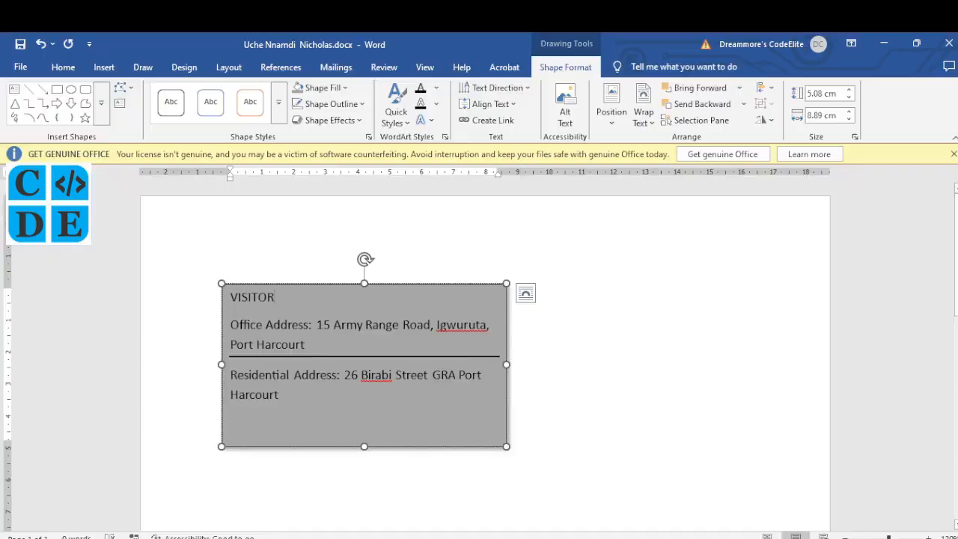
pyautogui.moveTo(276, 298); pyautogui.dragTo(231, 297)
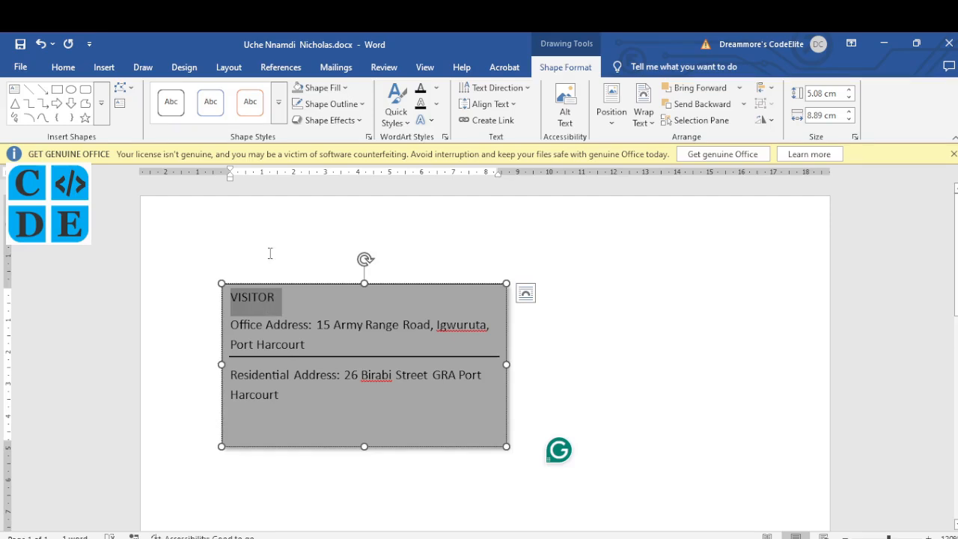
# Give the selected VISITOR title a Gray-25% text highlight
pyautogui.click(63, 67)
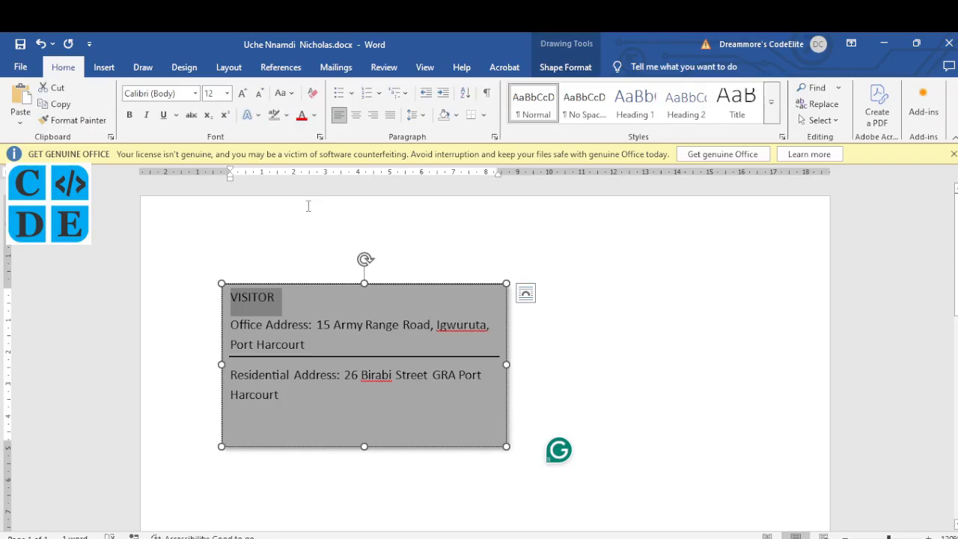
pyautogui.click(286, 115)
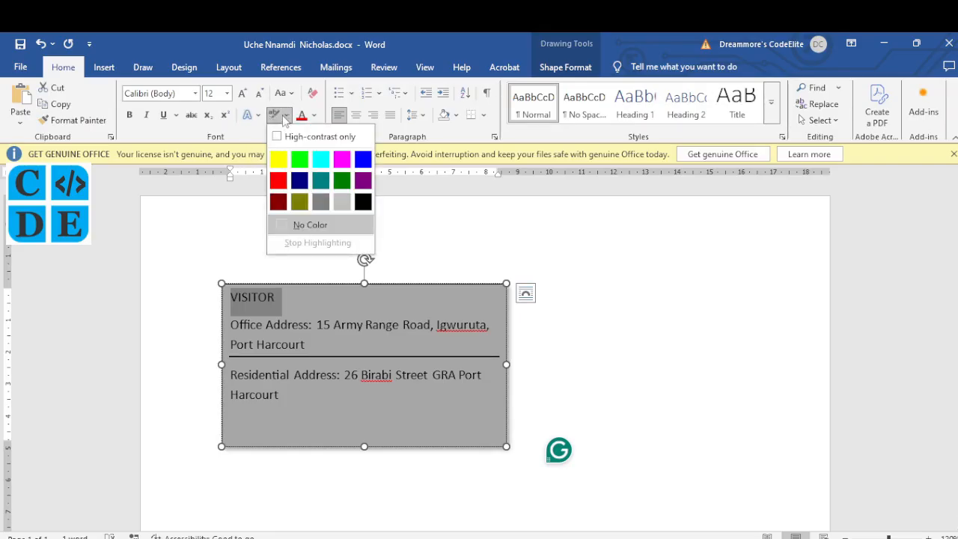
pyautogui.click(242, 258)
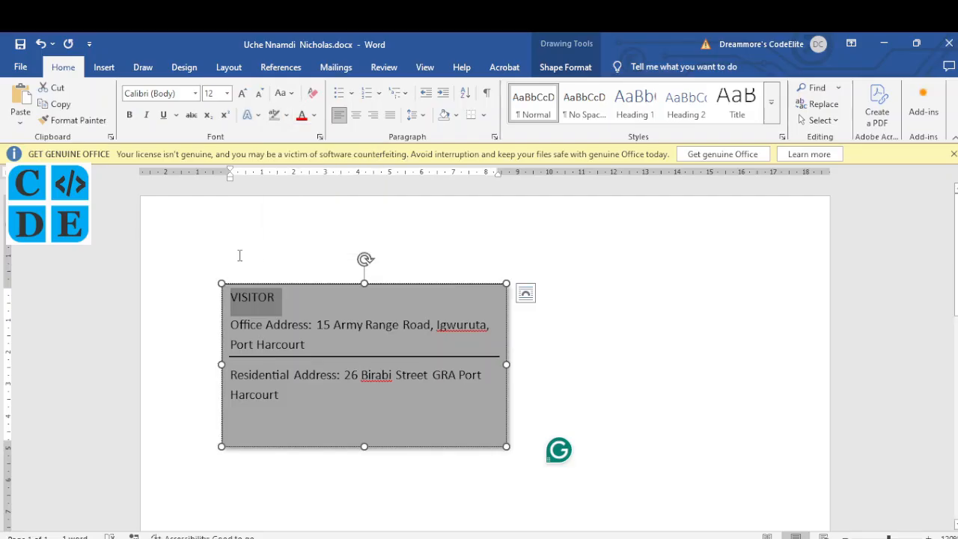
pyautogui.click(289, 118)
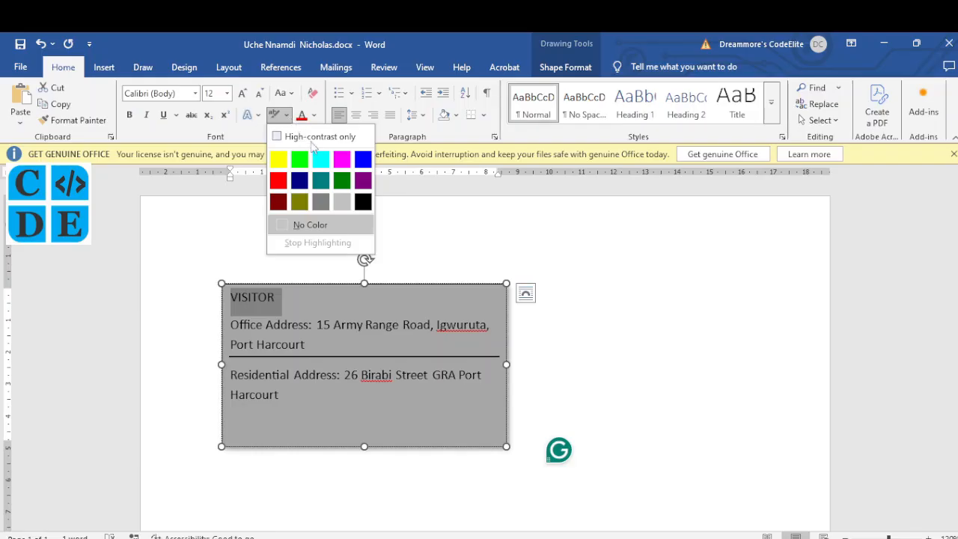
pyautogui.click(337, 203)
pyautogui.press('Escape')
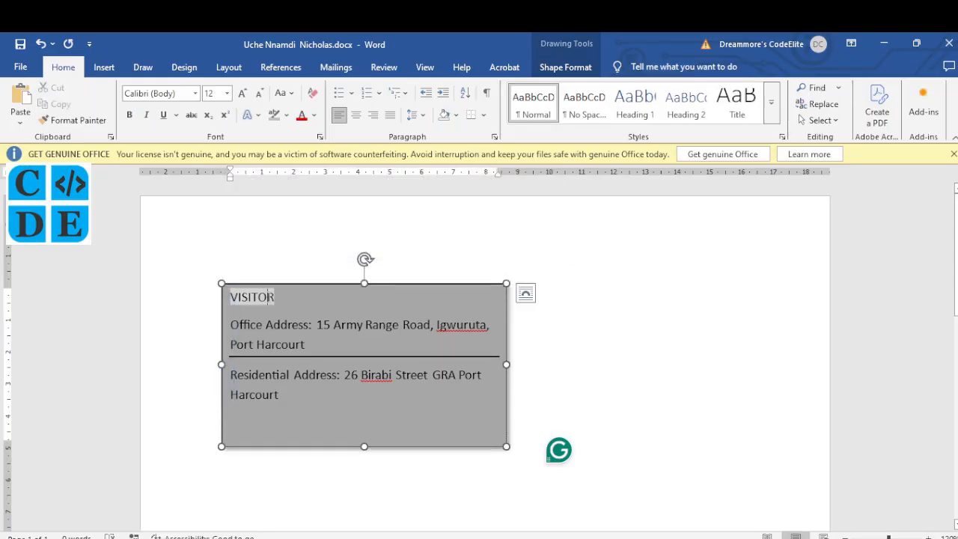
# Set the font size to 10 pt and the font to Georgia at the cursor
pyautogui.tripleClick(224, 342)
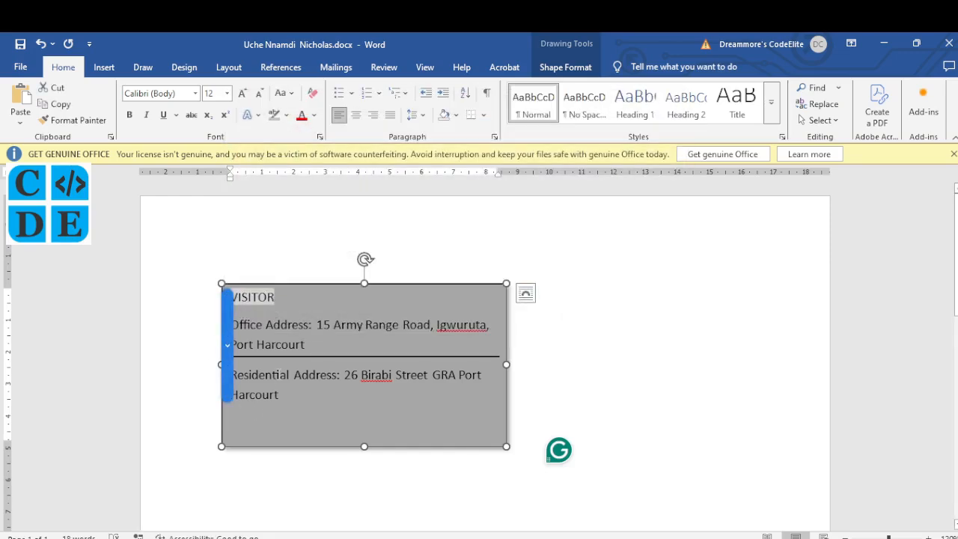
pyautogui.click(280, 374)
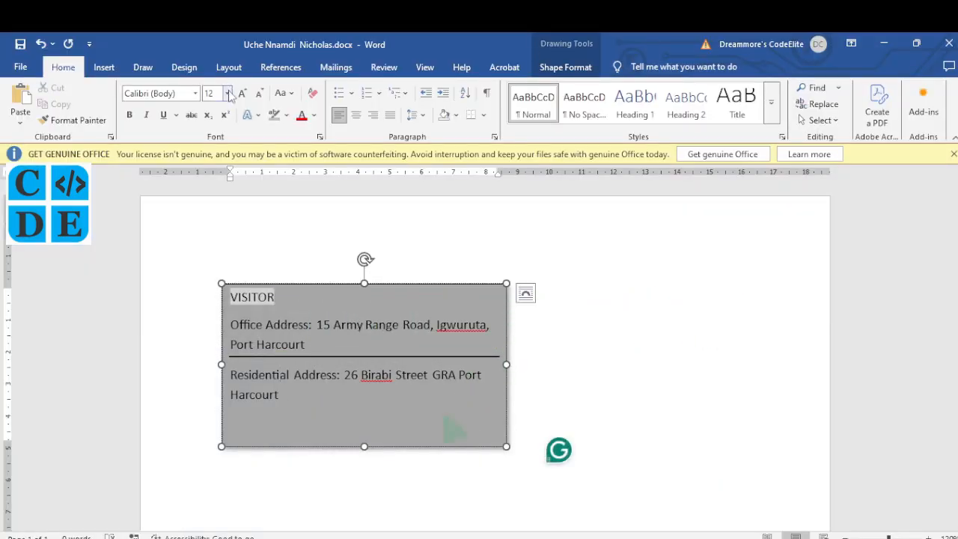
pyautogui.click(228, 93)
pyautogui.click(217, 137)
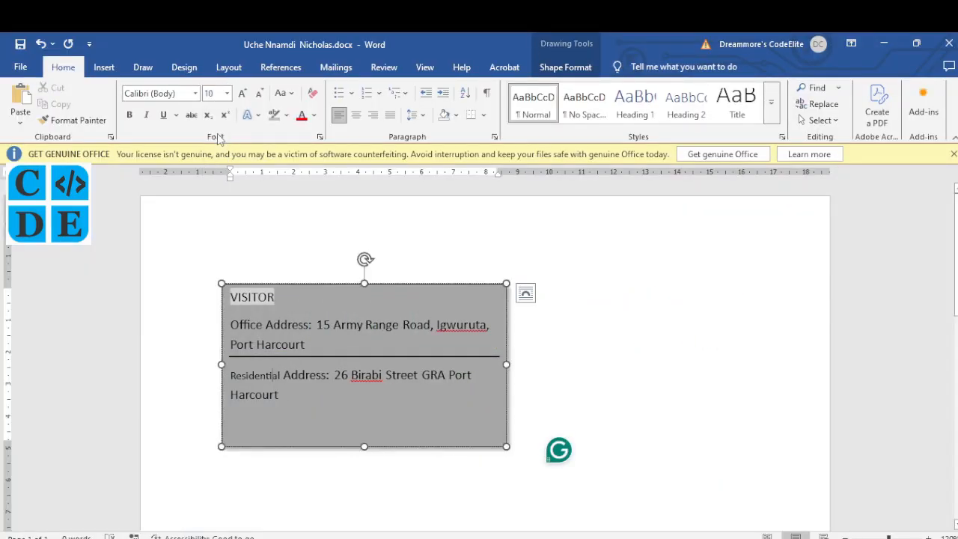
pyautogui.click(195, 93)
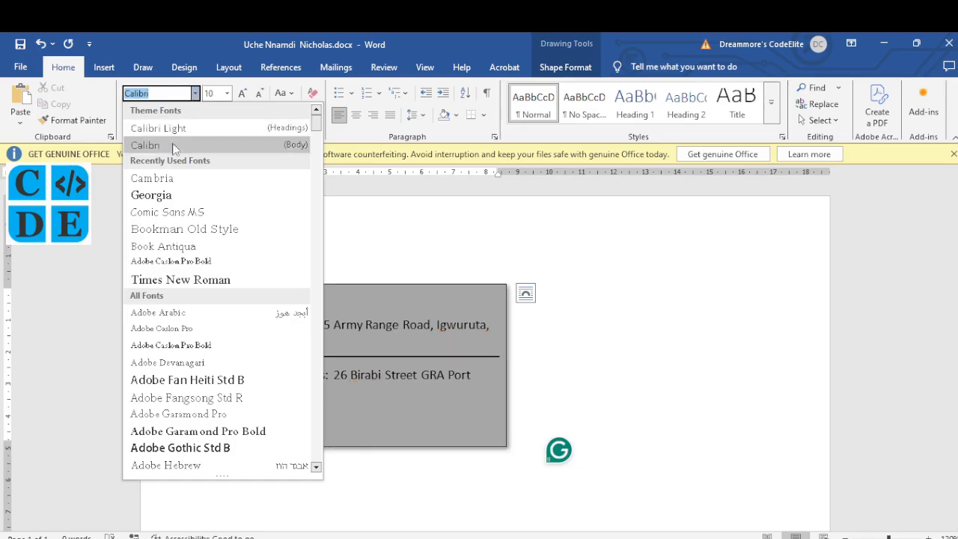
pyautogui.click(172, 195)
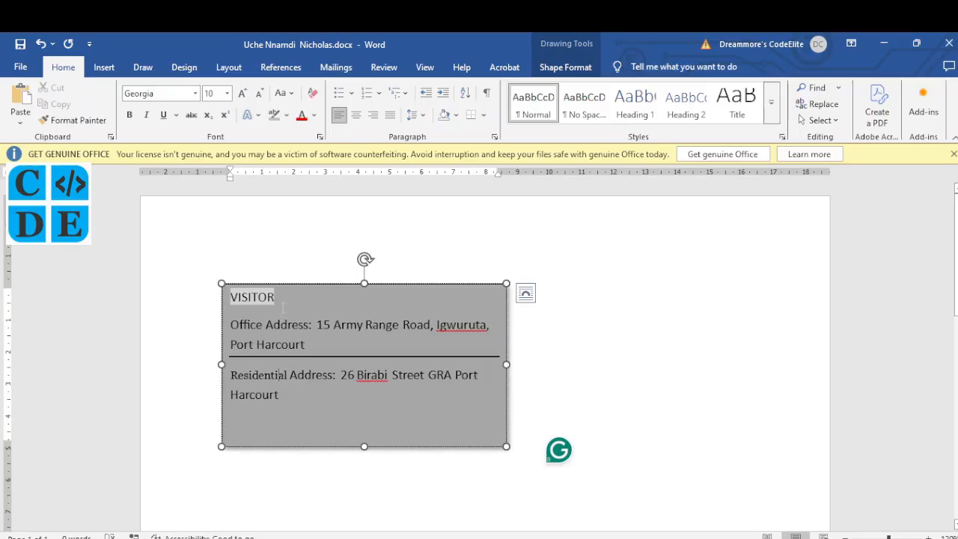
# Make the selected VISITOR title 10 pt Georgia, then check the exam page
pyautogui.moveTo(278, 301); pyautogui.dragTo(231, 298)
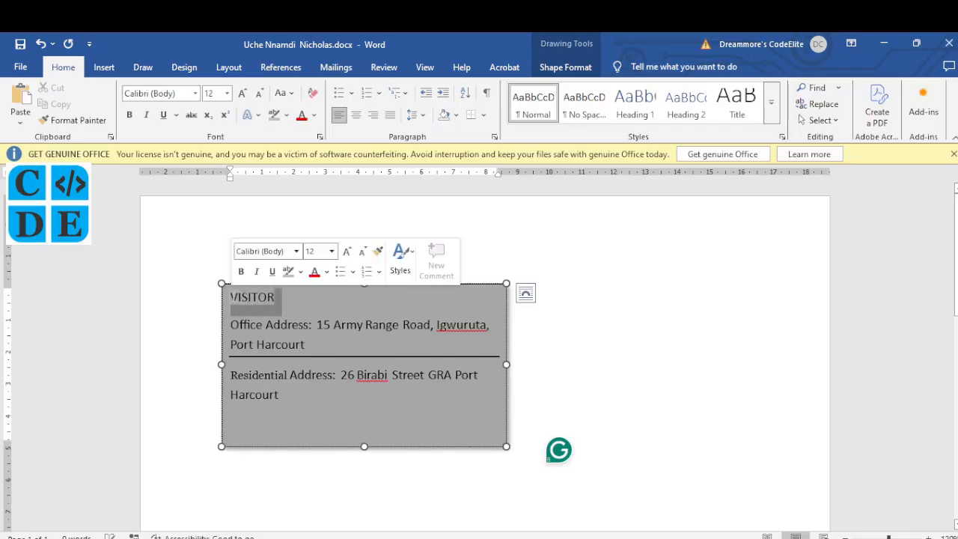
pyautogui.click(211, 93)
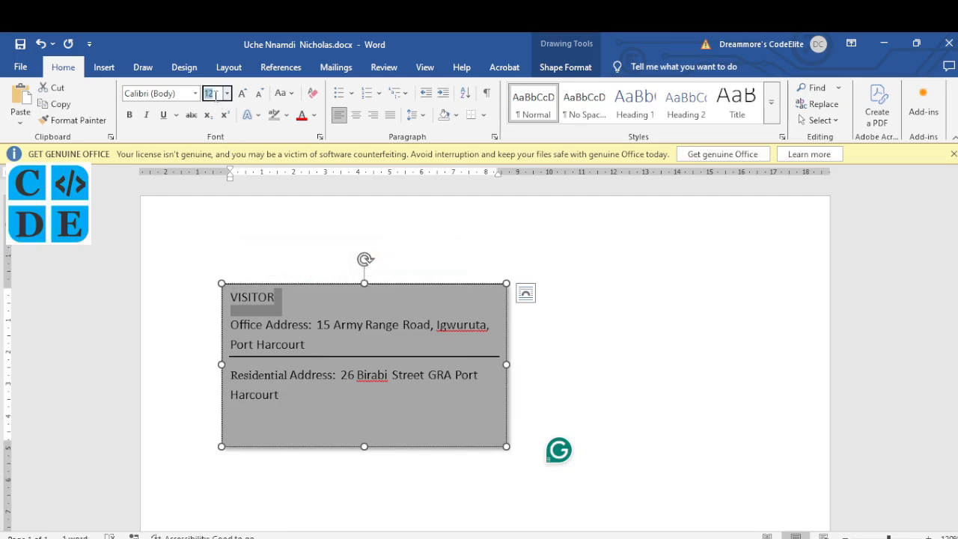
pyautogui.write('40')
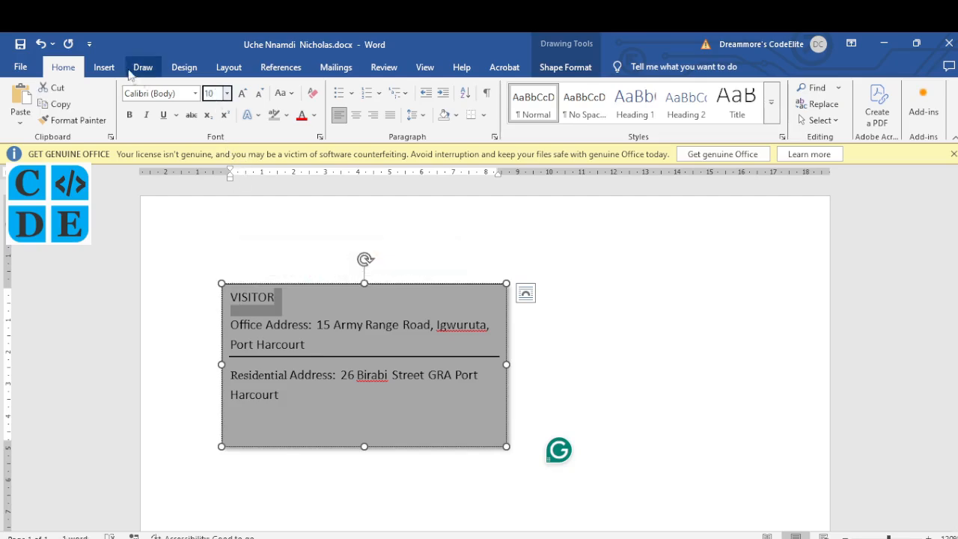
pyautogui.press('Return')
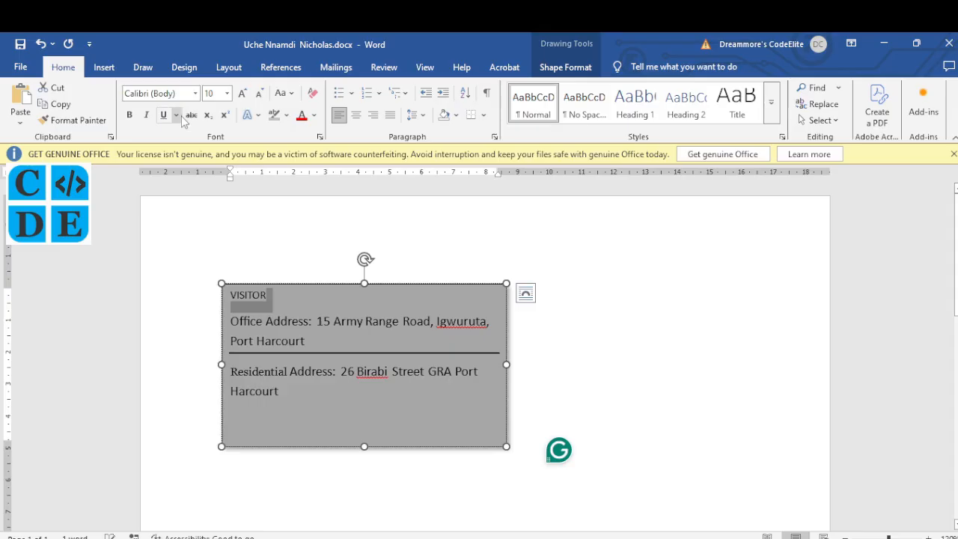
pyautogui.click(194, 94)
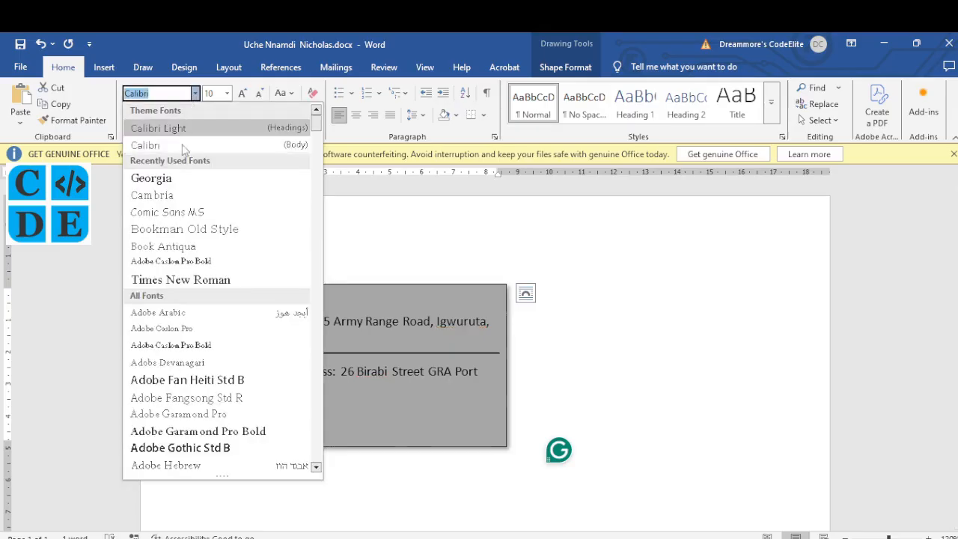
pyautogui.click(170, 183)
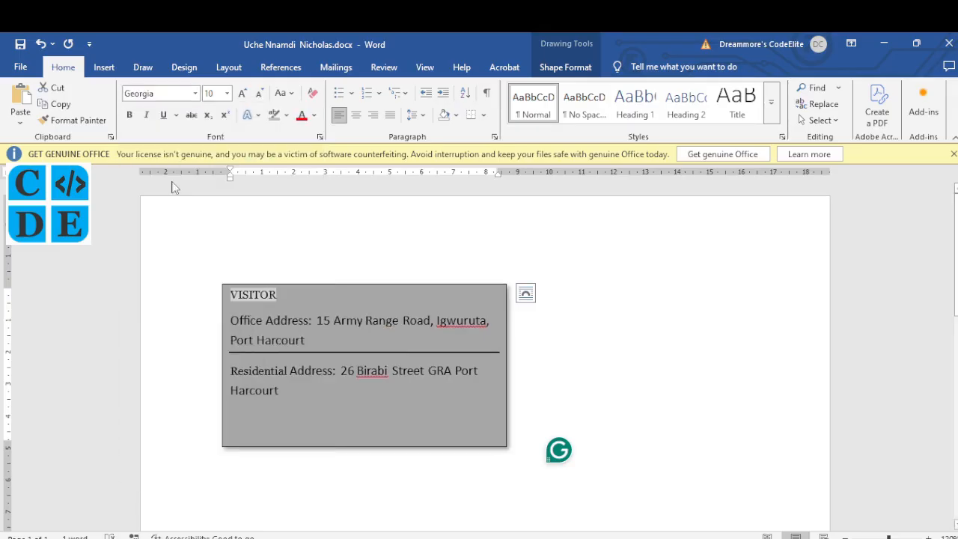
pyautogui.click(318, 381)
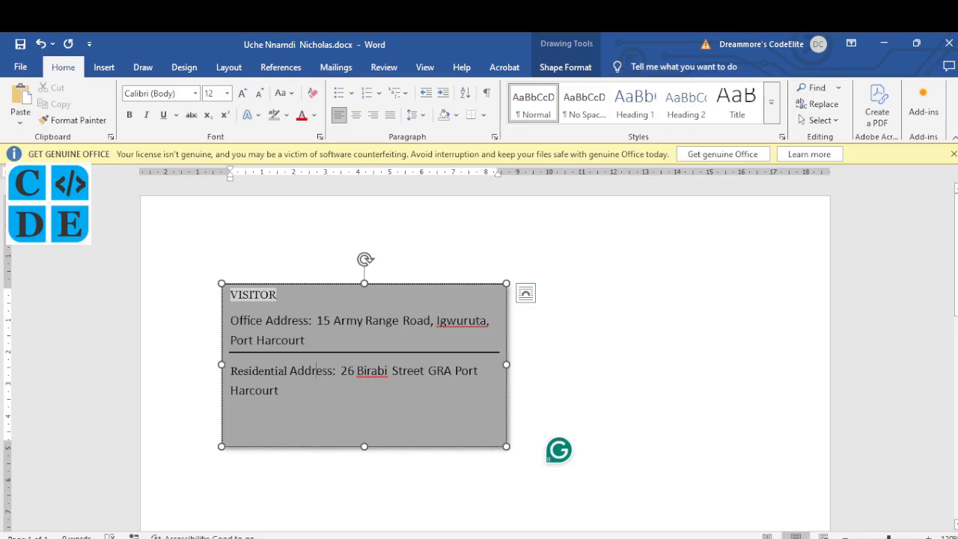
pyautogui.hotkey('alt', 'Tab')
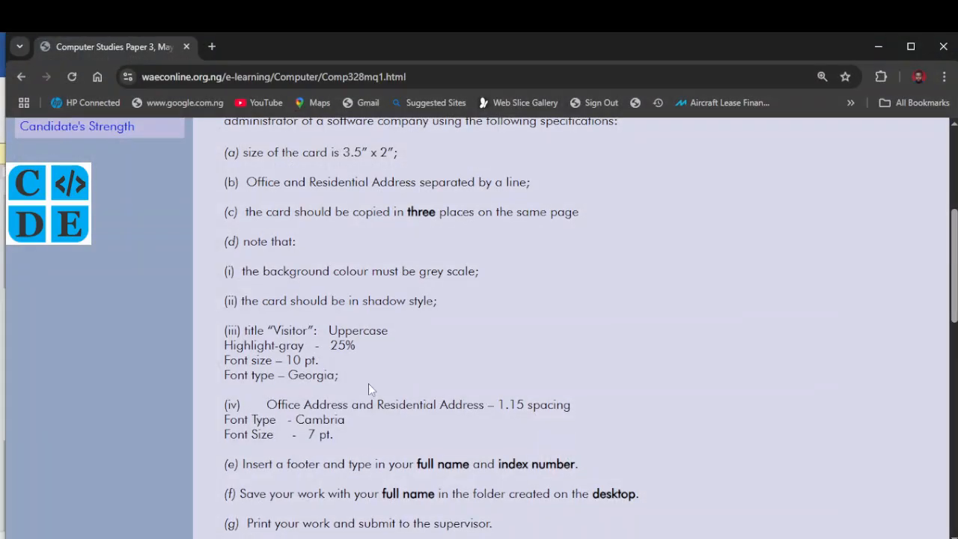
# Centre the VISITOR title on the card and bring the exam instructions back in Chrome
pyautogui.scroll(-1, 368, 384)
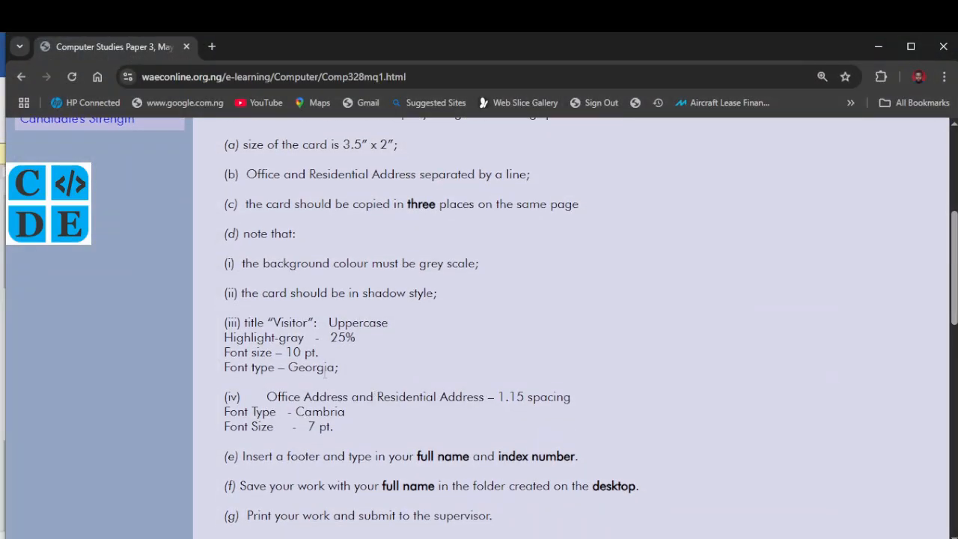
pyautogui.scroll(-1, 325, 374)
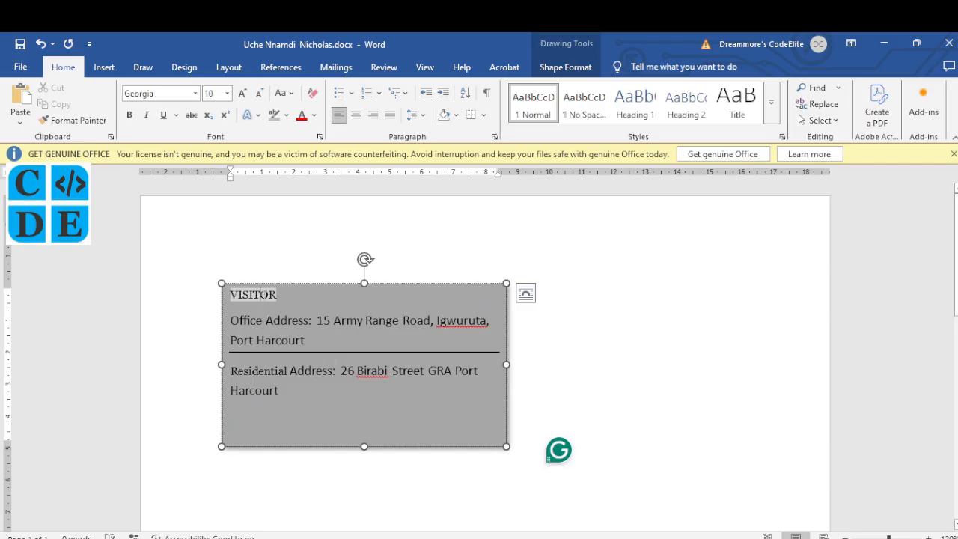
pyautogui.click(357, 116)
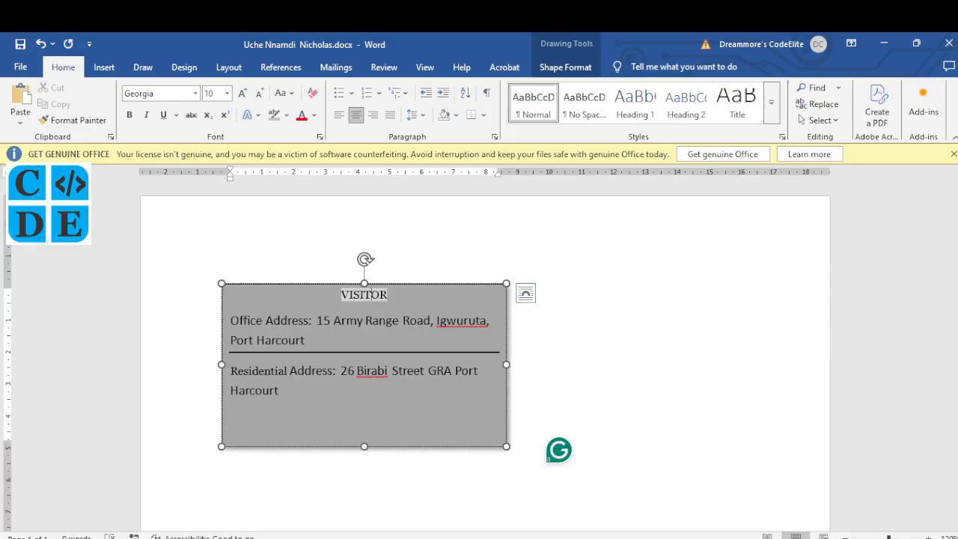
pyautogui.click(361, 524)
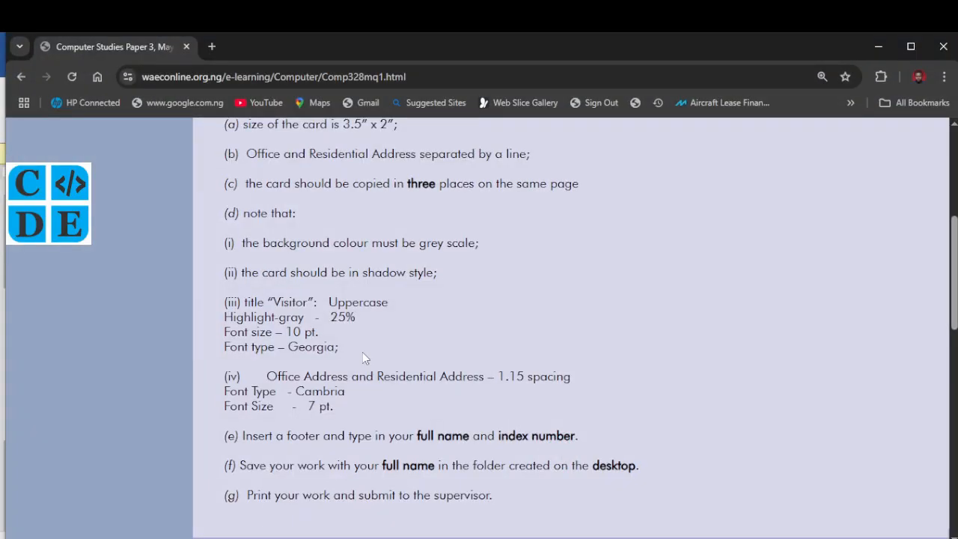
# Scroll to the end of the card requirements and return to the Word card
pyautogui.scroll(-1, 306, 394)
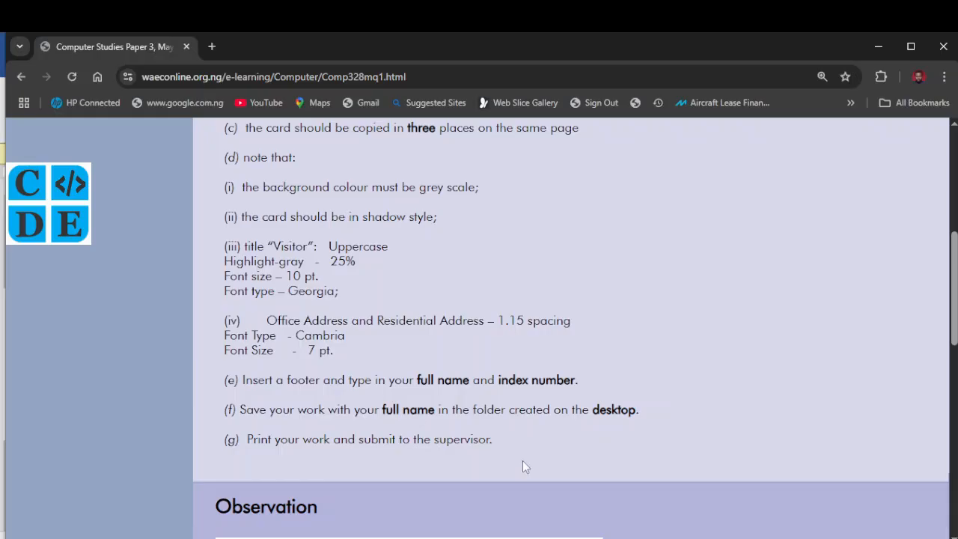
pyautogui.click(533, 537)
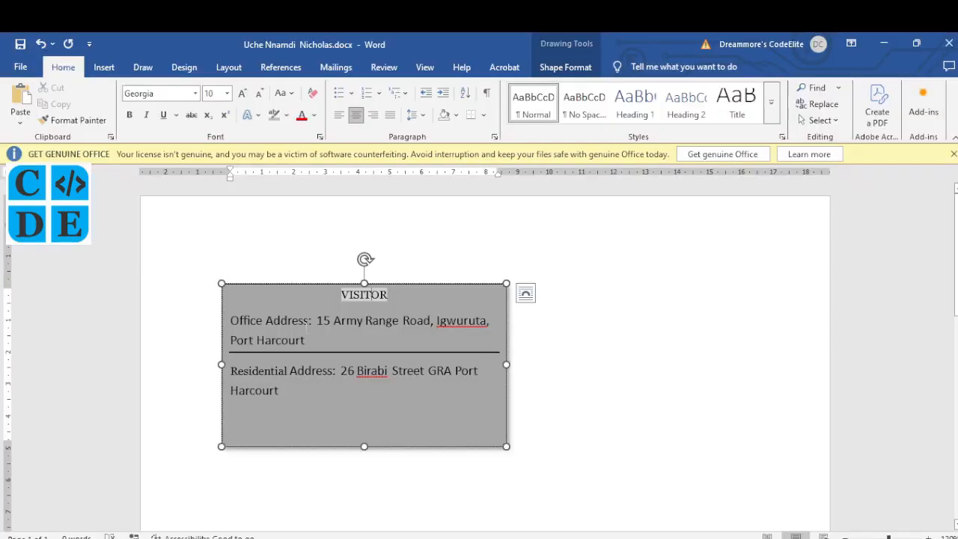
# Resize the Office Address paragraph text to 7 pt
pyautogui.moveTo(307, 341); pyautogui.dragTo(232, 320)
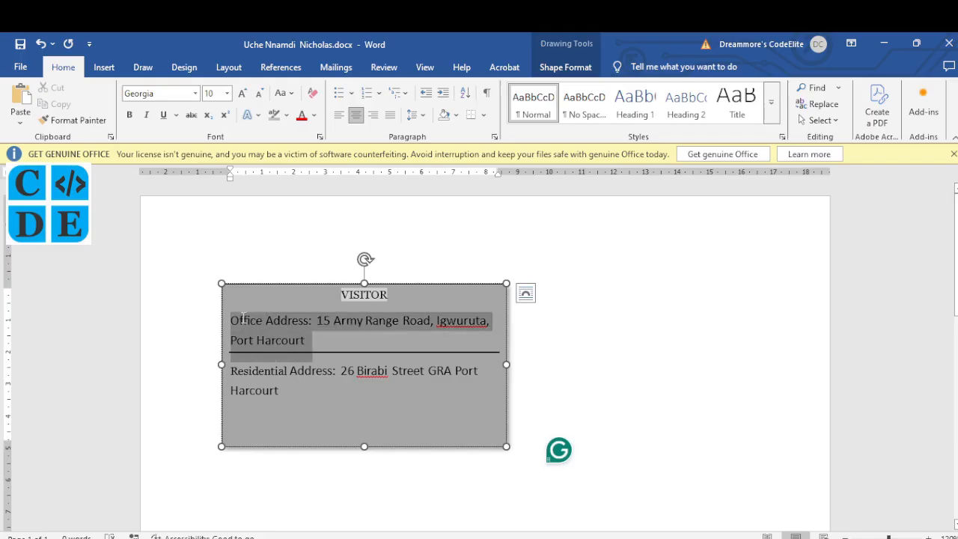
pyautogui.click(210, 92)
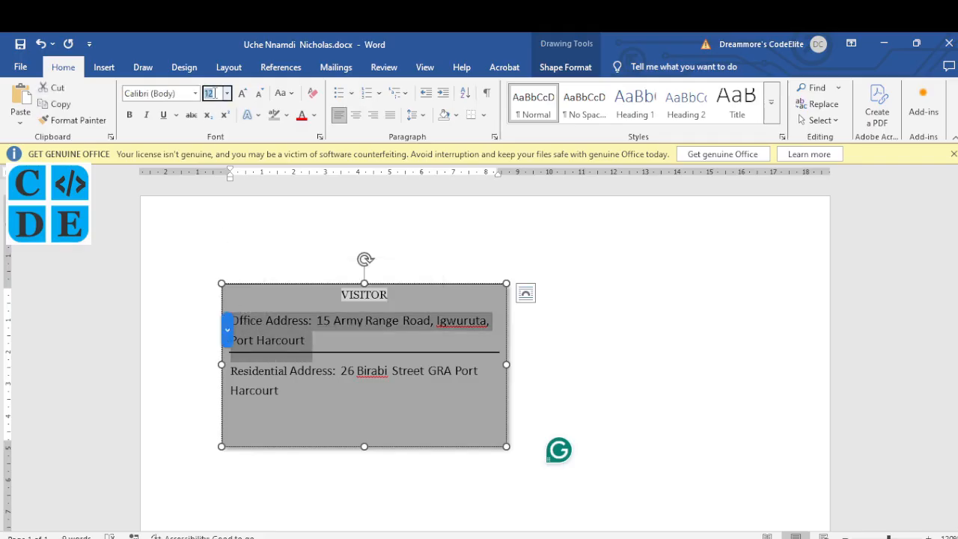
pyautogui.write('7')
pyautogui.click(227, 93)
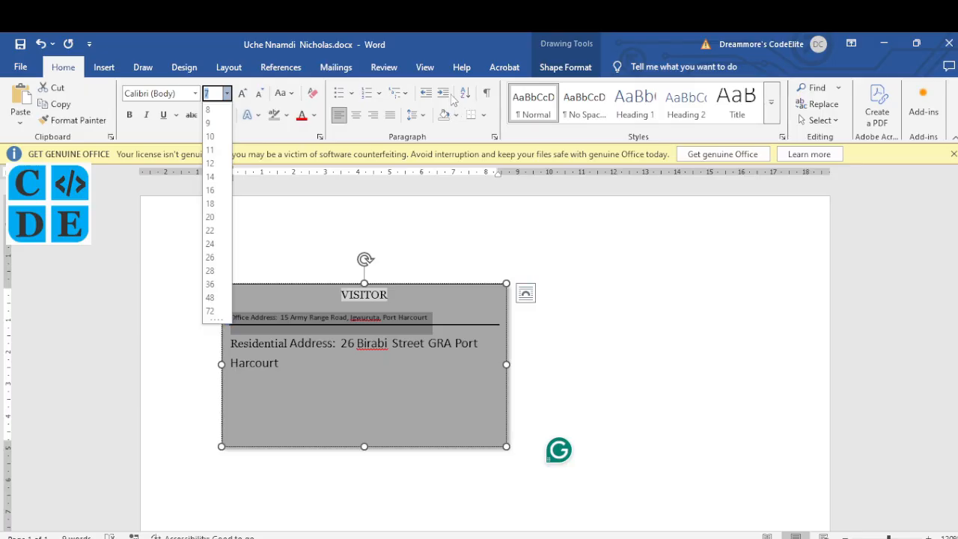
pyautogui.click(425, 117)
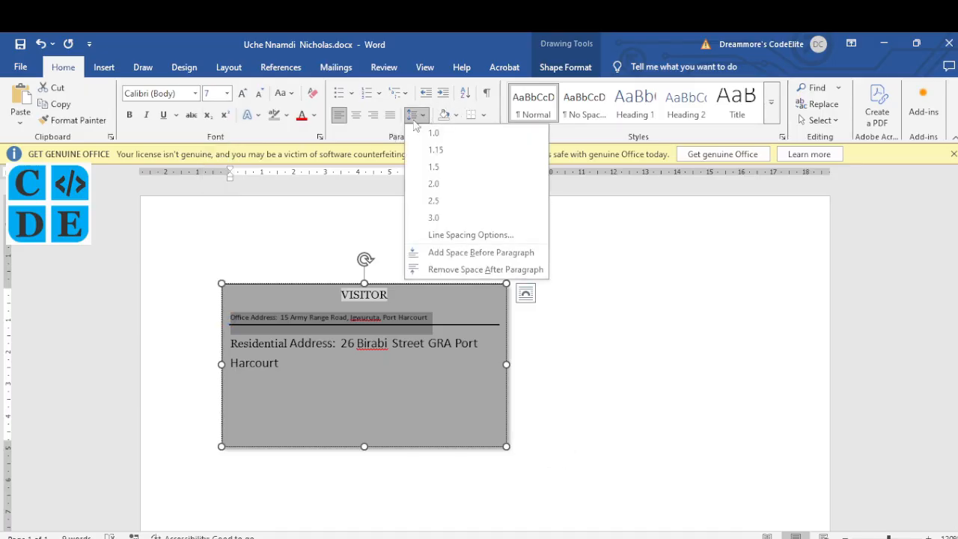
# Give the Office Address 1.15 line spacing and make the Residential Address 7 pt Cambria
pyautogui.click(440, 152)
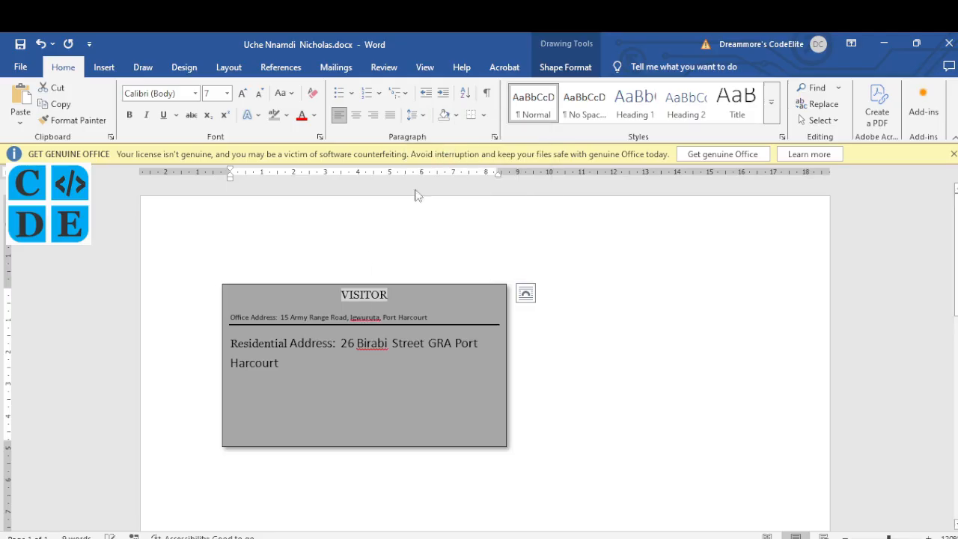
pyautogui.moveTo(281, 365); pyautogui.dragTo(234, 345)
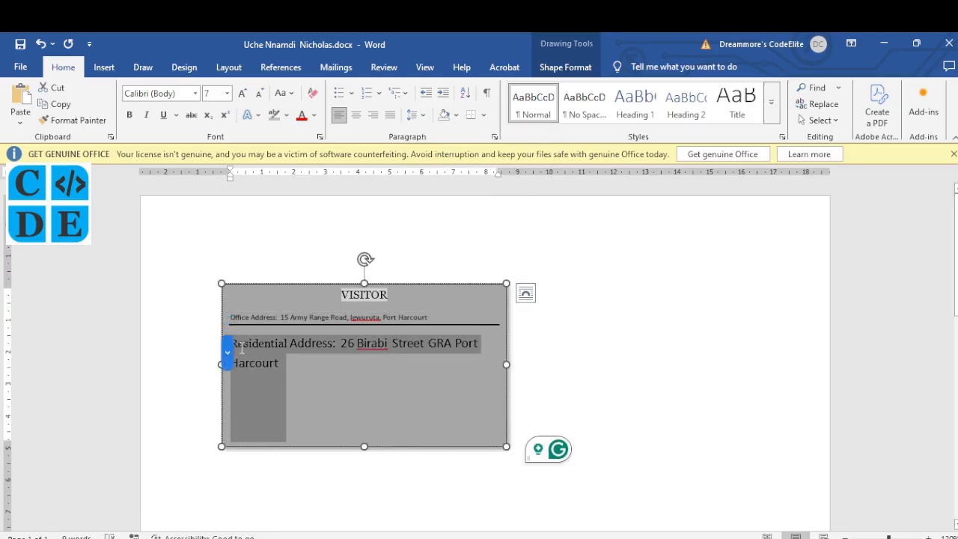
pyautogui.click(217, 93)
pyautogui.write('7')
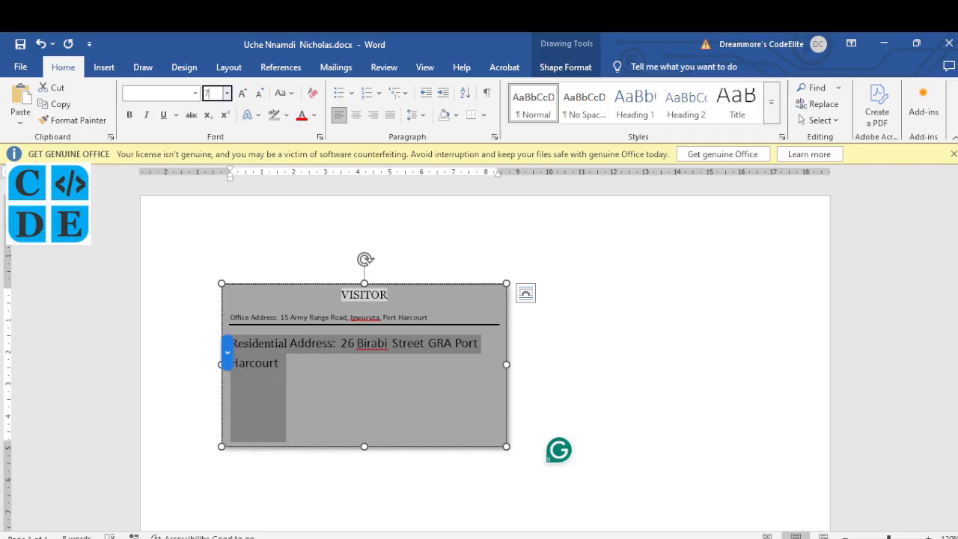
pyautogui.press('Return')
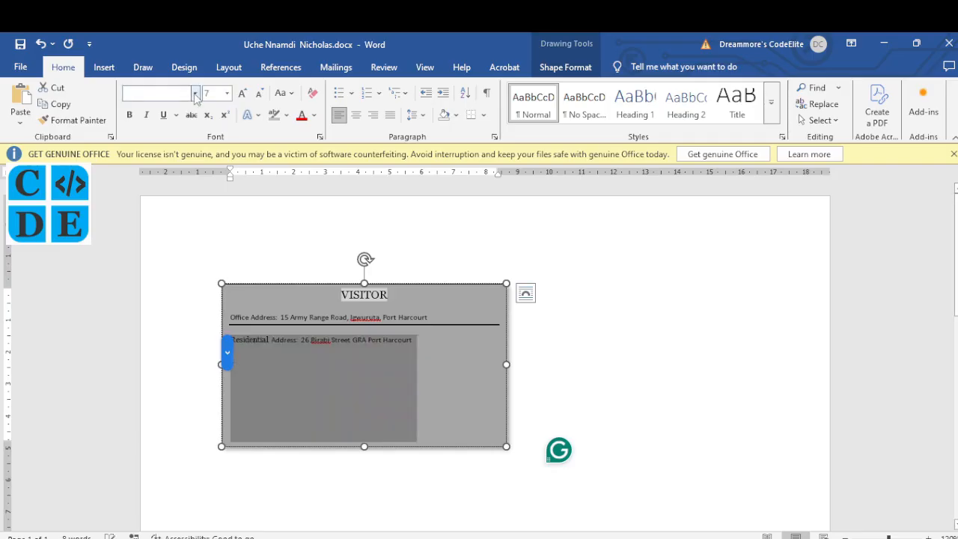
pyautogui.click(195, 94)
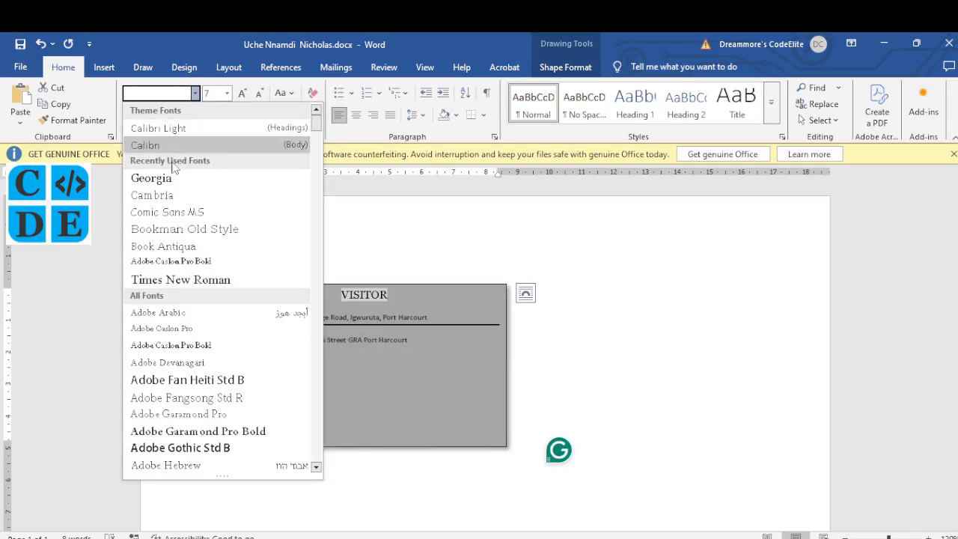
pyautogui.click(172, 195)
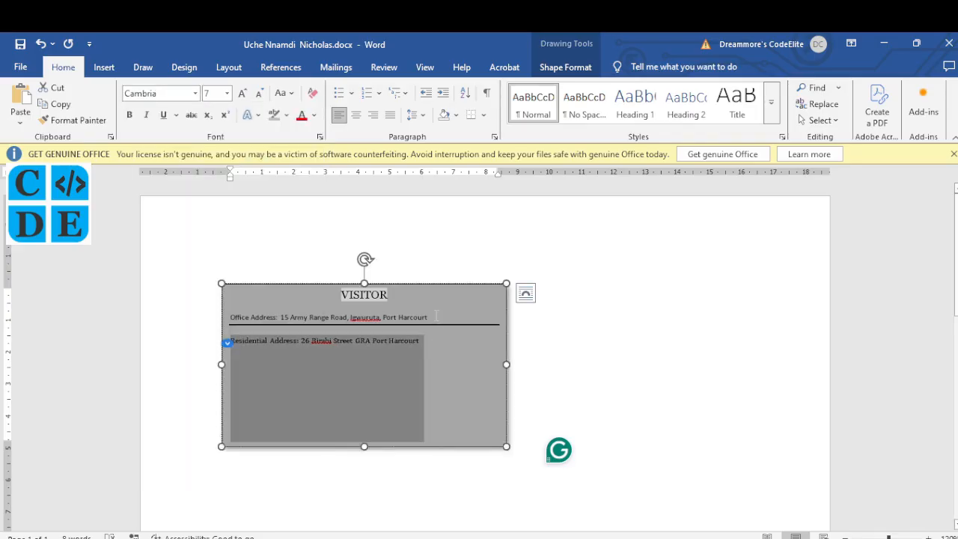
# Change the Office Address font to Cambria and return to the exam instructions
pyautogui.moveTo(437, 316); pyautogui.dragTo(241, 328)
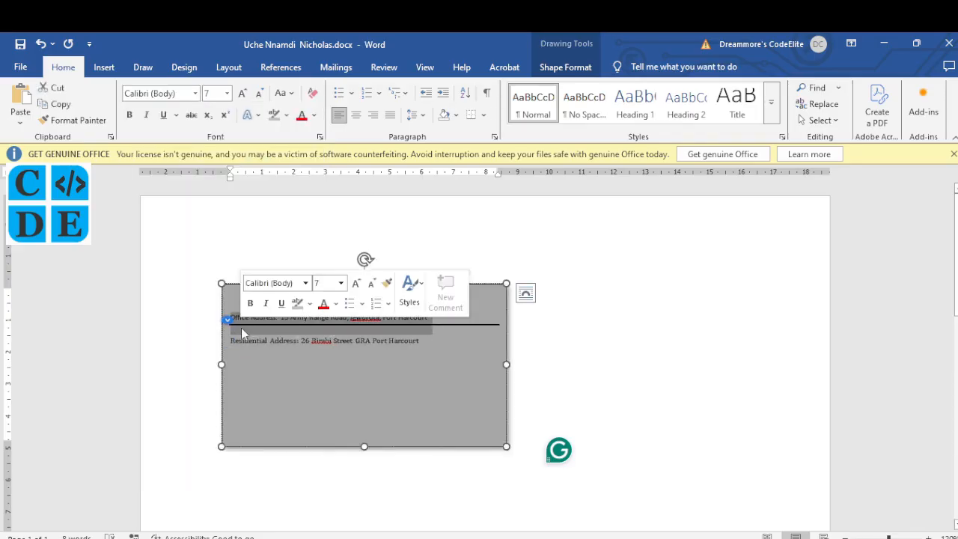
pyautogui.click(195, 93)
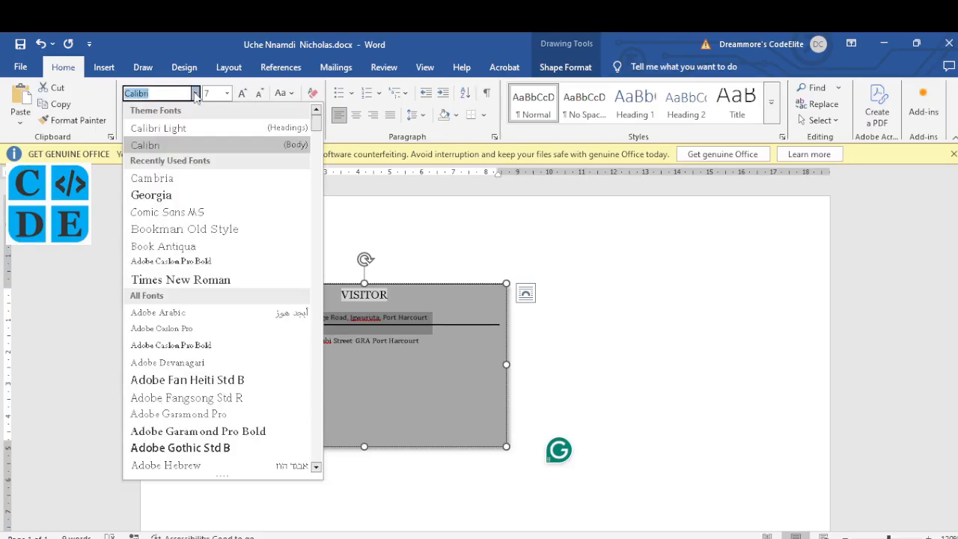
pyautogui.click(182, 180)
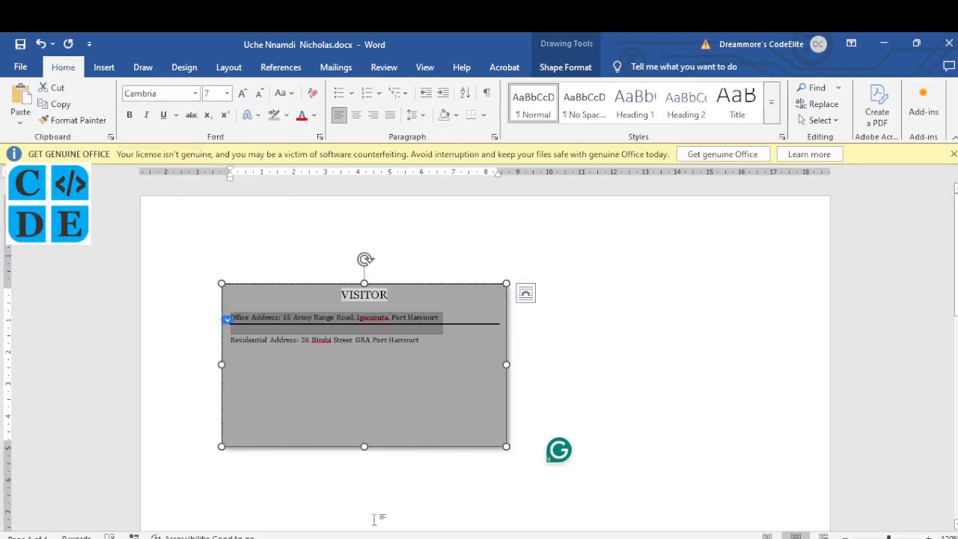
pyautogui.click(359, 494)
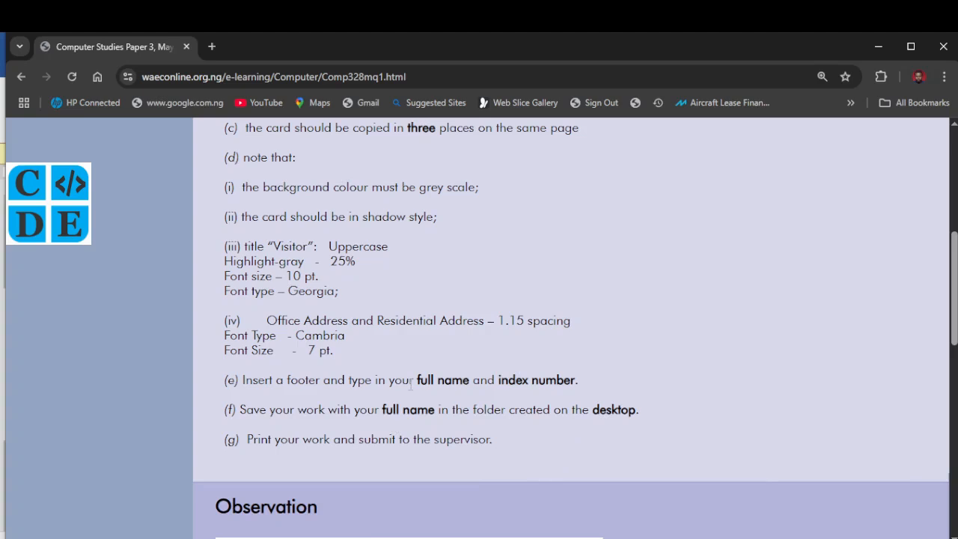
# Scroll the exam page to check the footer instruction, then return to Word
pyautogui.scroll(-1, 397, 386)
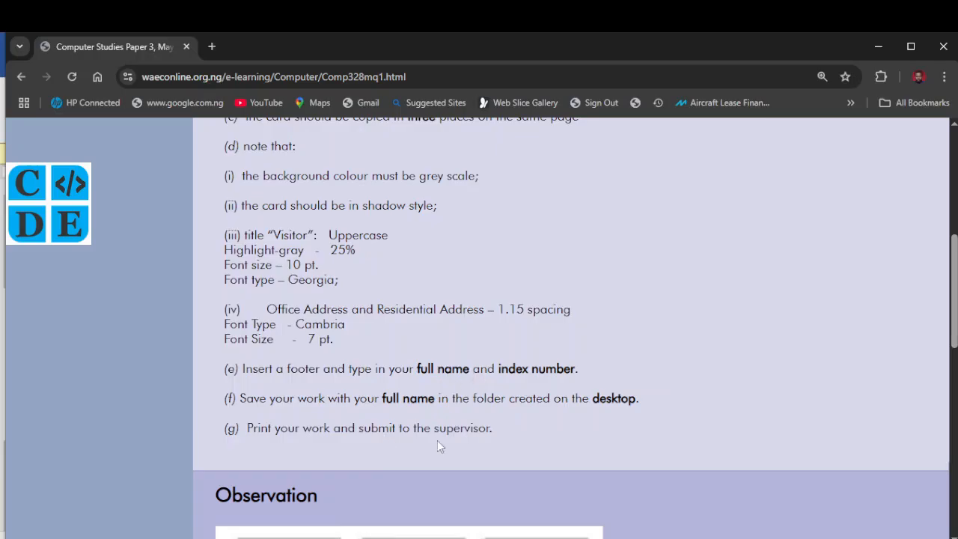
pyautogui.click(534, 538)
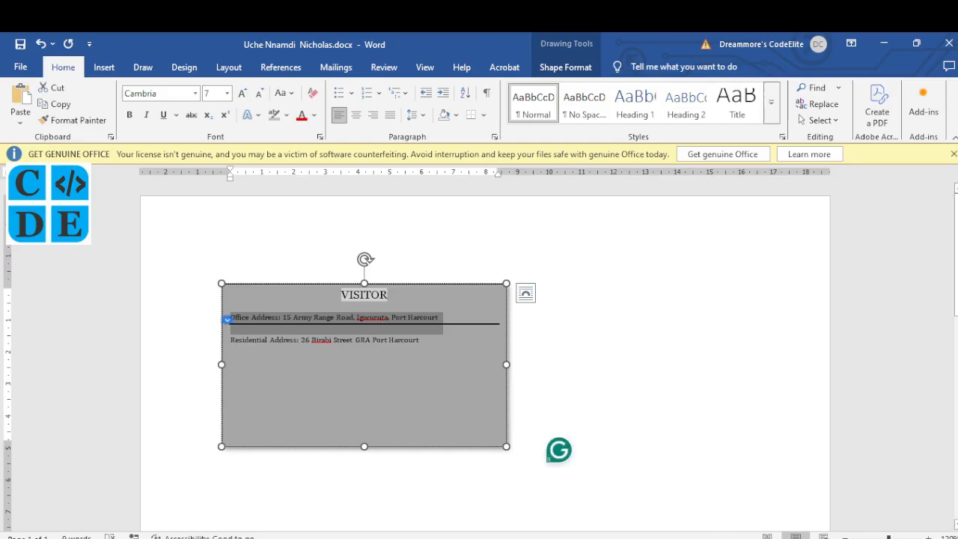
# Bring the exam page forward and scroll up to the Question 1 heading
pyautogui.hotkey('alt', 'Tab')
pyautogui.scroll(2, 389, 249)
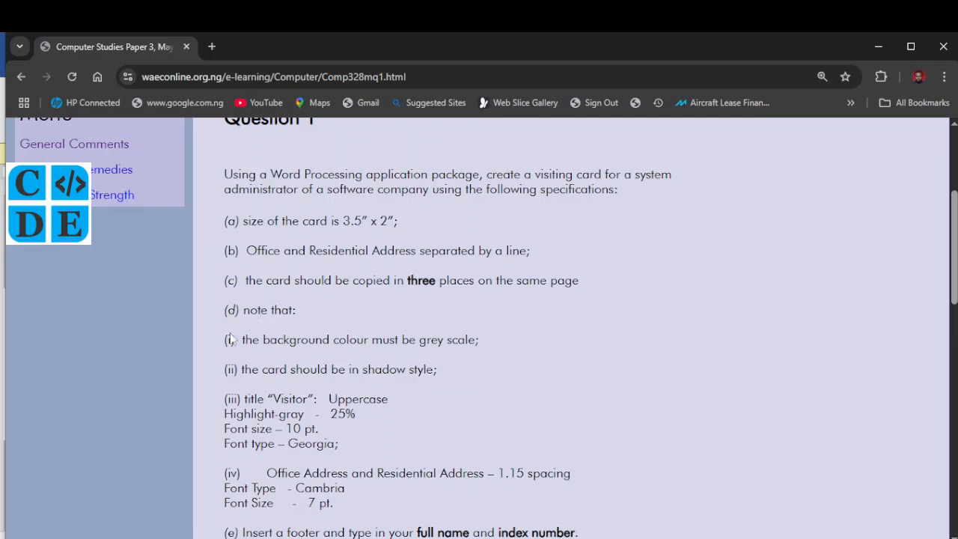
# Scroll down through the card specifications on the question page
pyautogui.scroll(-1, 369, 393)
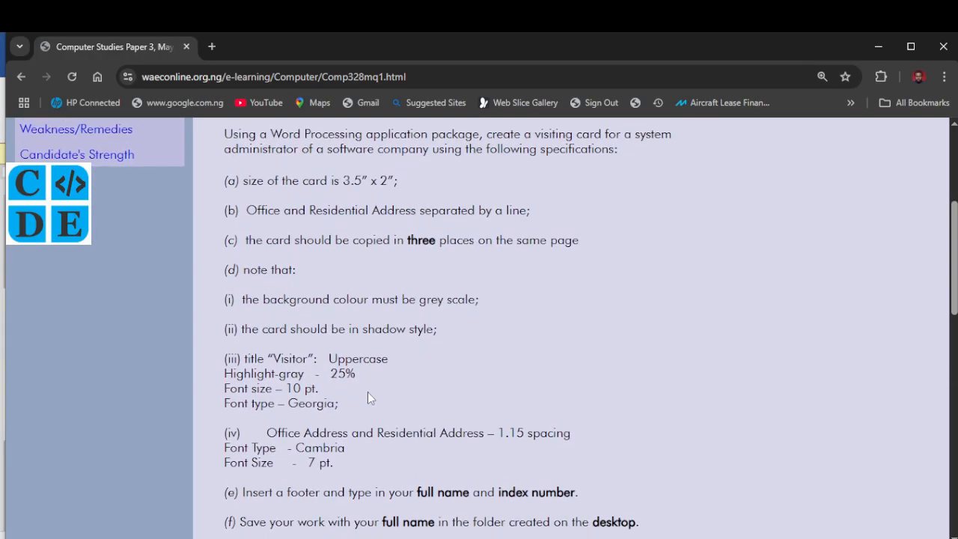
pyautogui.scroll(-1, 368, 391)
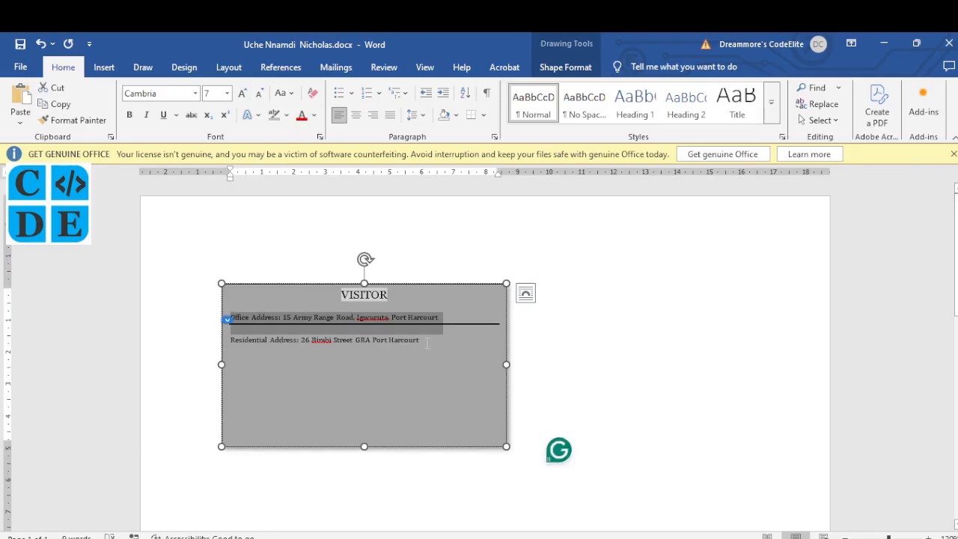
# Centre the office and residential address lines, then select the whole VISITOR card
pyautogui.moveTo(427, 342); pyautogui.dragTo(238, 305)
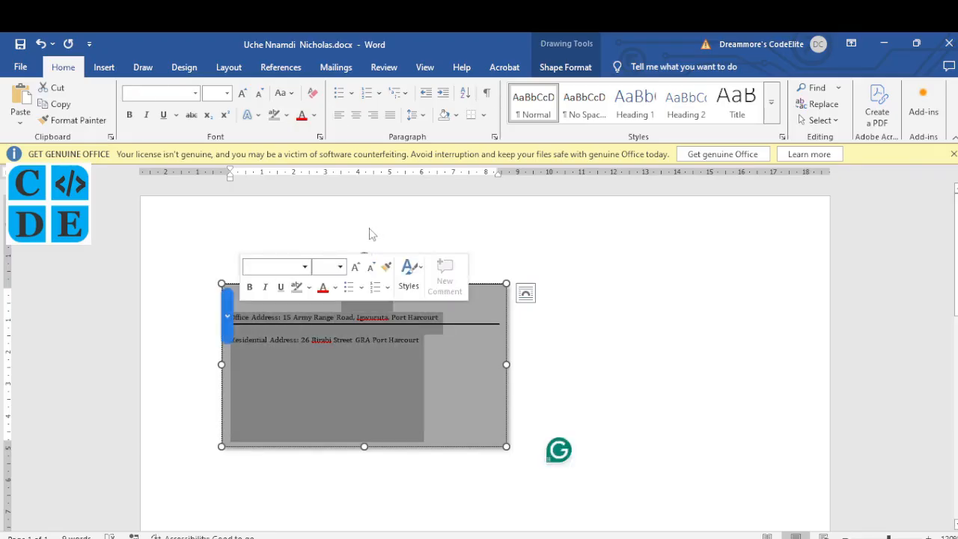
pyautogui.hotkey('ctrl', 'e')
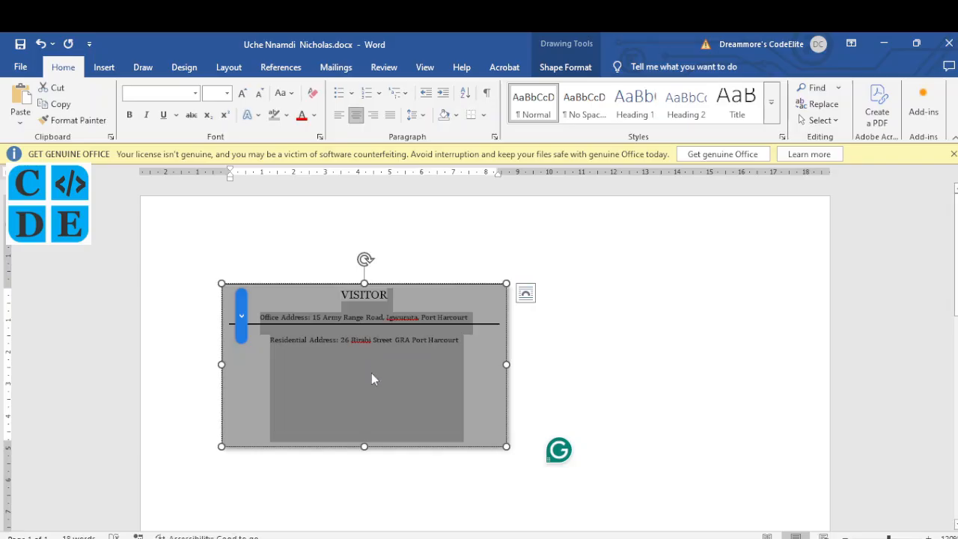
pyautogui.click(372, 378)
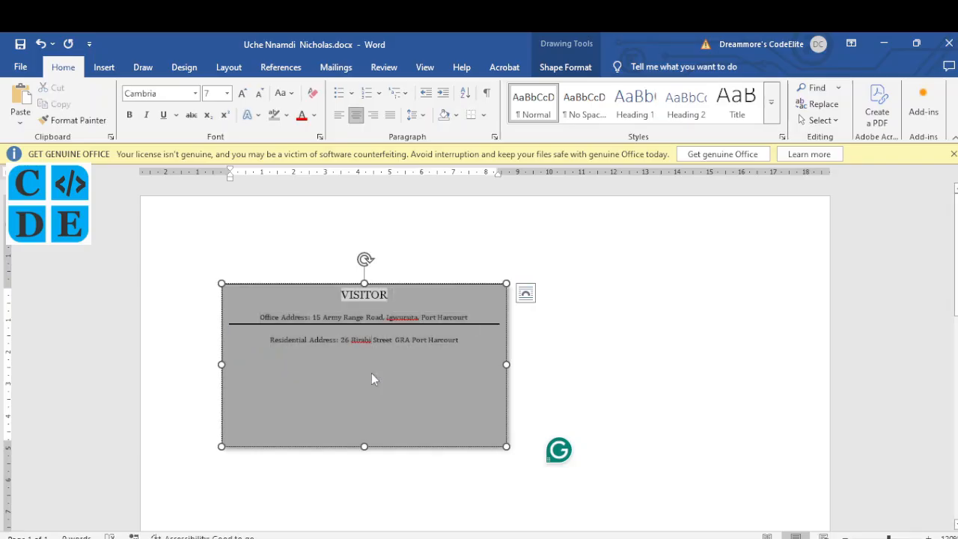
pyautogui.click(222, 284)
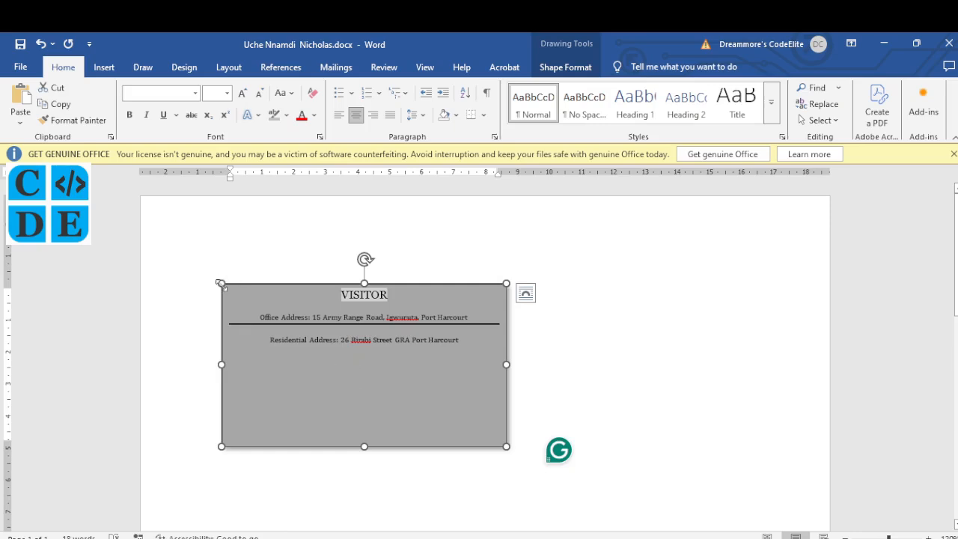
# Duplicate the VISITOR card twice, placing one copy top right and one below
pyautogui.hotkey('ctrl', 'd')
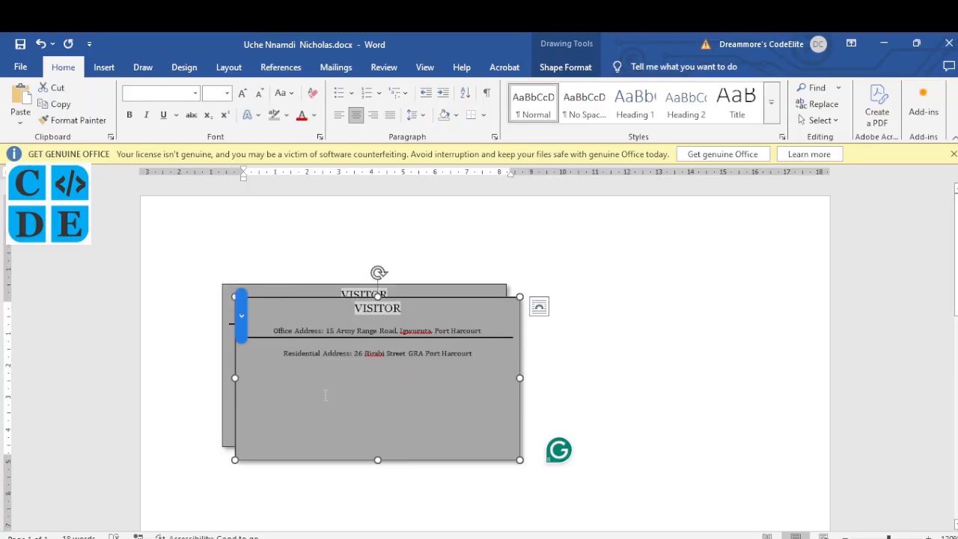
pyautogui.hotkey('ctrl', 'd')
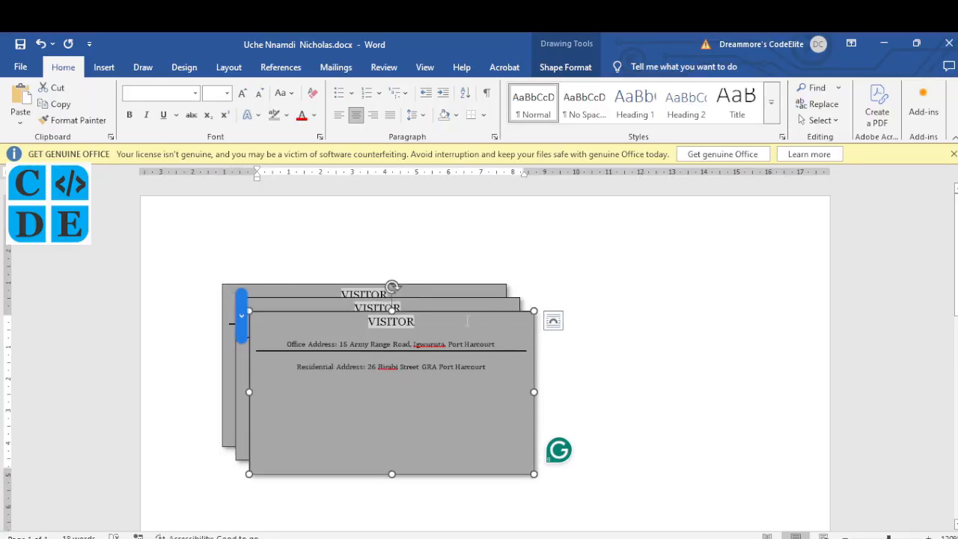
pyautogui.moveTo(467, 321); pyautogui.dragTo(739, 286)
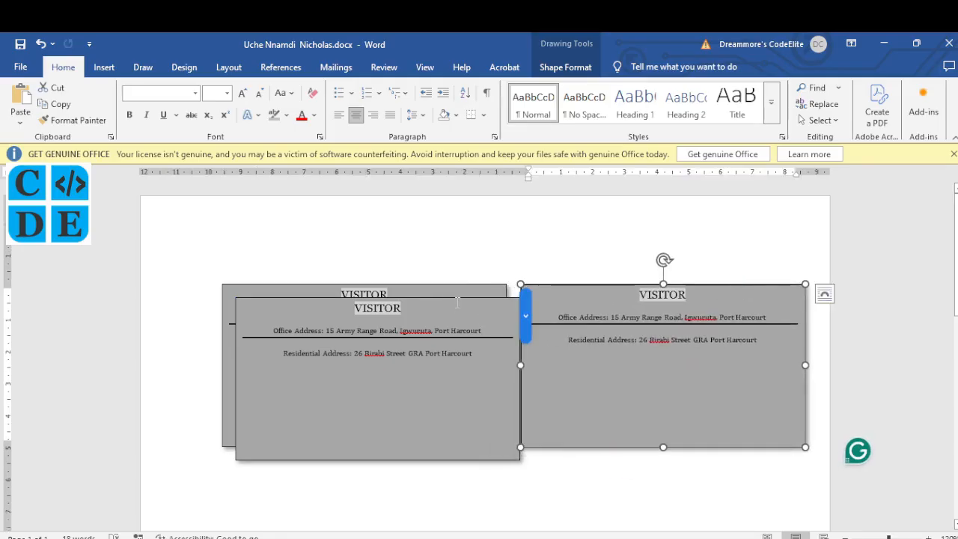
pyautogui.moveTo(457, 303); pyautogui.dragTo(530, 466)
# Nudge both top cards slightly left so the three-card layout sits evenly
pyautogui.scroll(-5, 712, 300)
pyautogui.scroll(2, 524, 288)
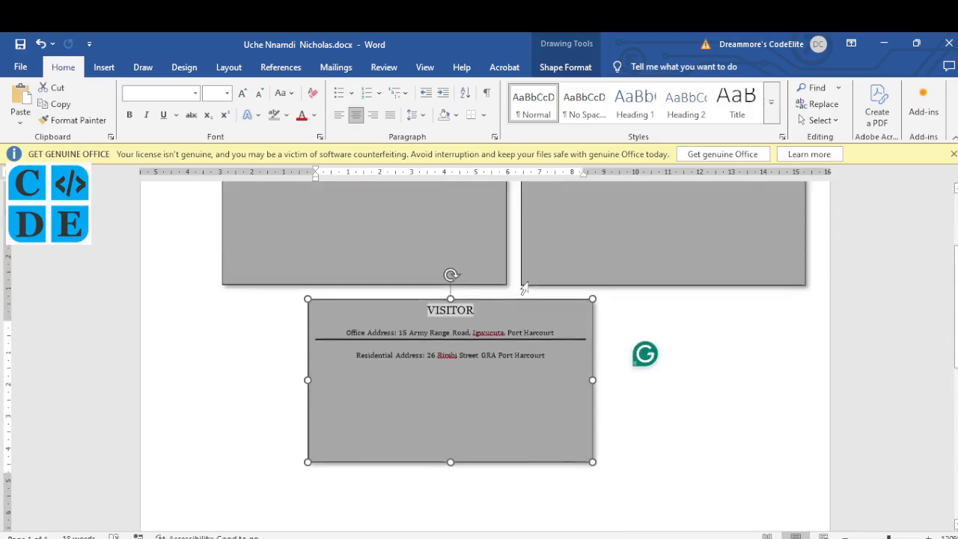
pyautogui.scroll(3, 524, 288)
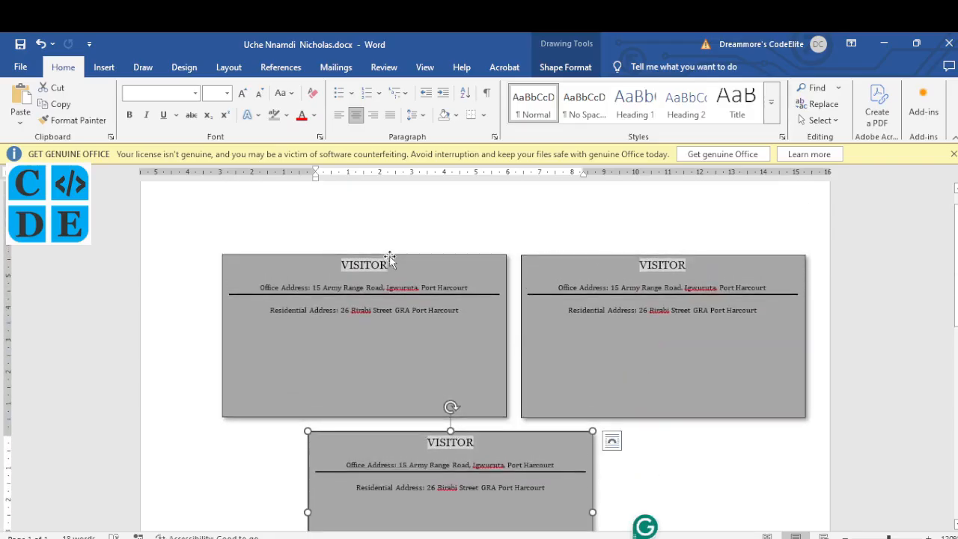
pyautogui.moveTo(389, 258); pyautogui.dragTo(365, 257)
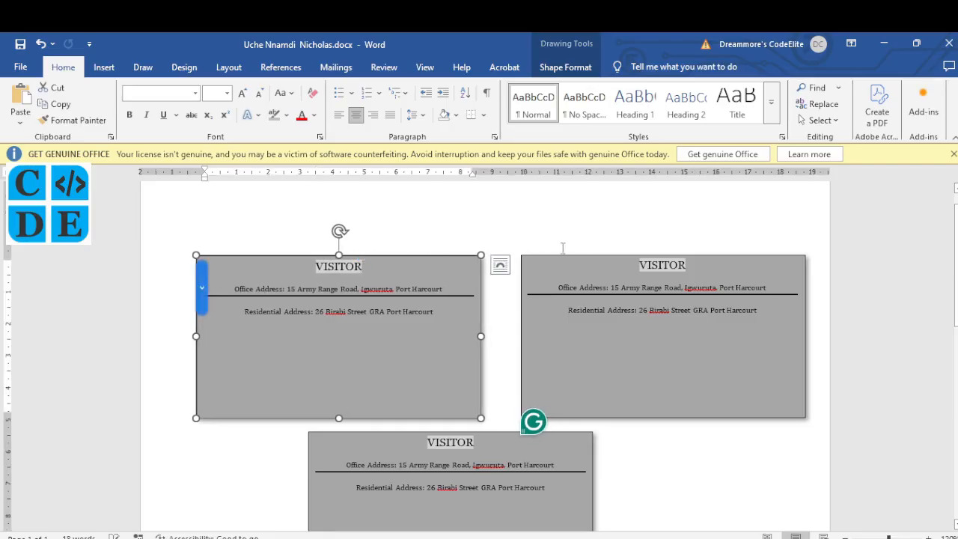
pyautogui.moveTo(574, 255); pyautogui.dragTo(558, 254)
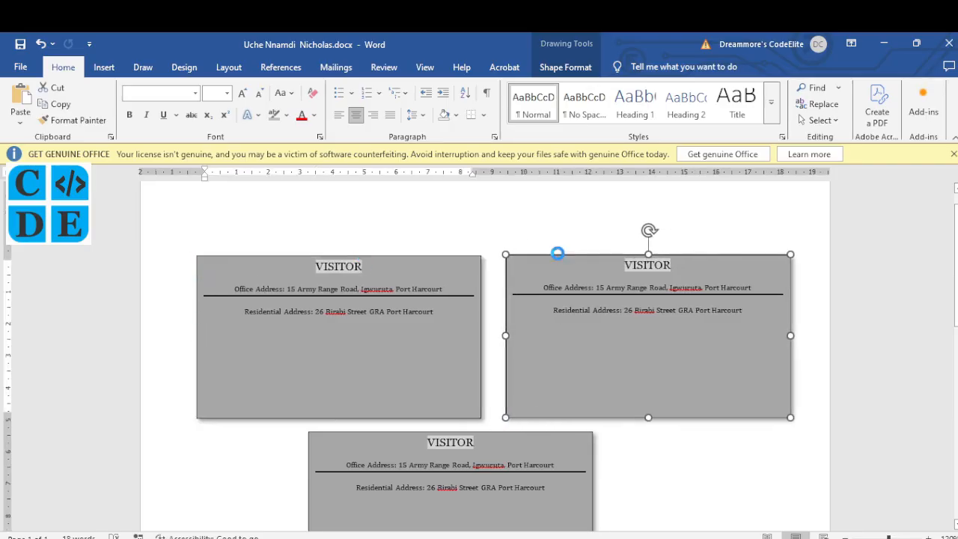
pyautogui.scroll(-4, 444, 434)
pyautogui.scroll(-5, 444, 434)
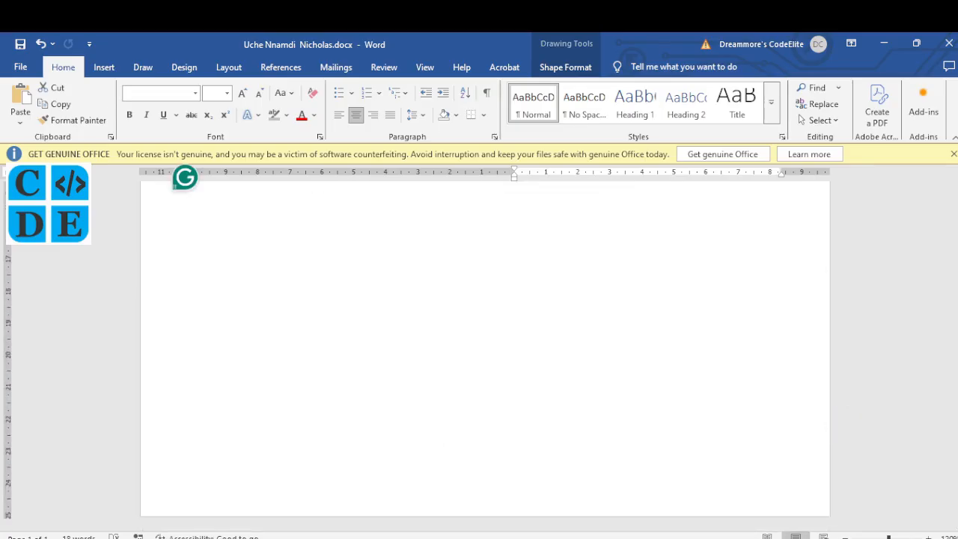
# Put the student's full name and index number in the page footer
pyautogui.click(356, 538)
pyautogui.click(356, 538)
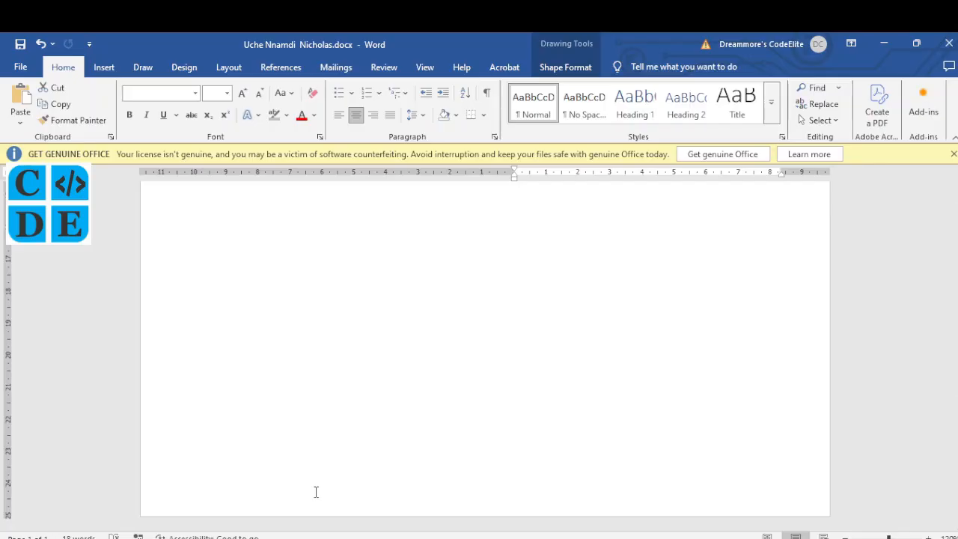
pyautogui.doubleClick(316, 492)
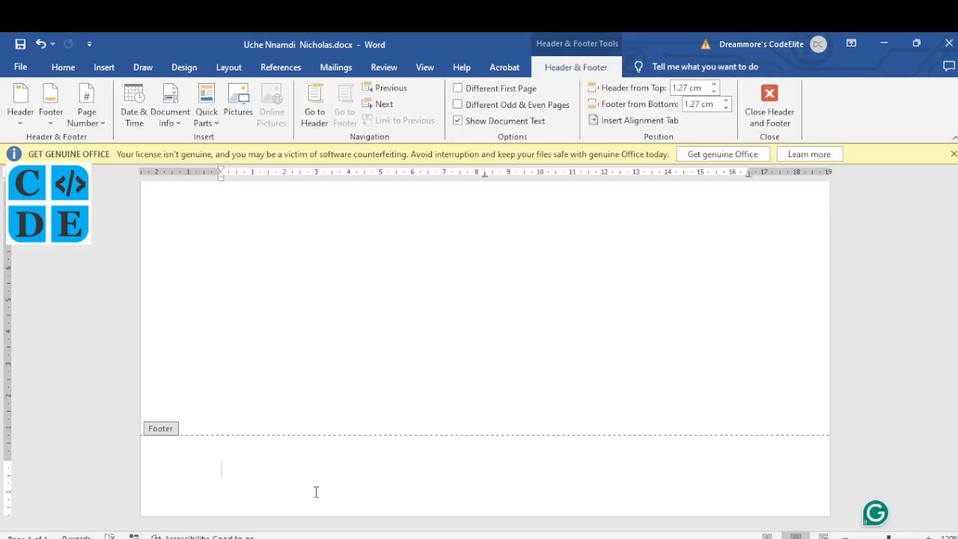
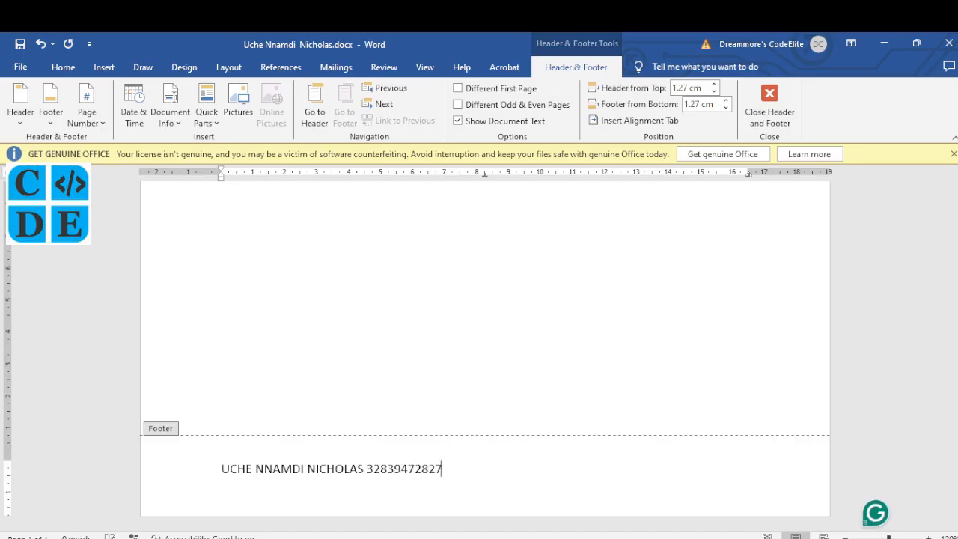
pyautogui.write('NG')
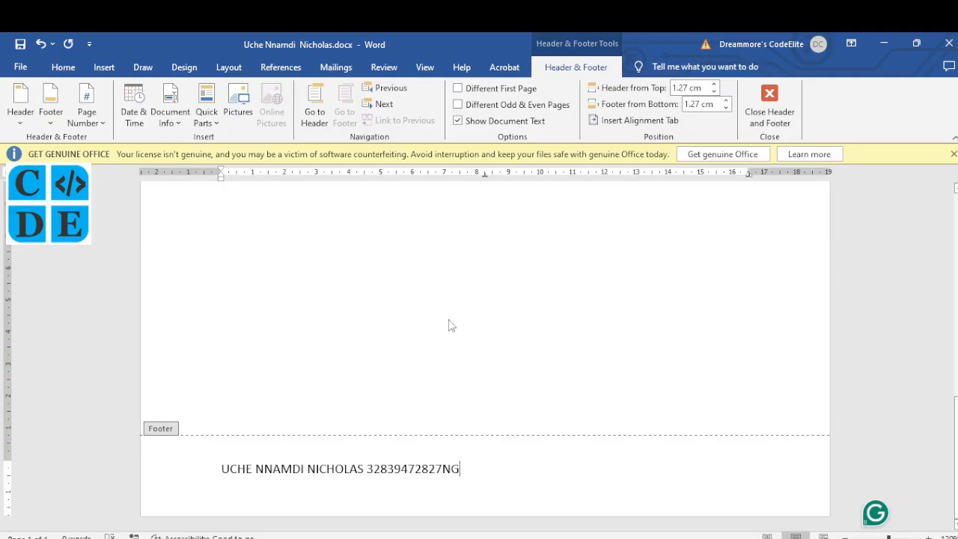
pyautogui.doubleClick(403, 293)
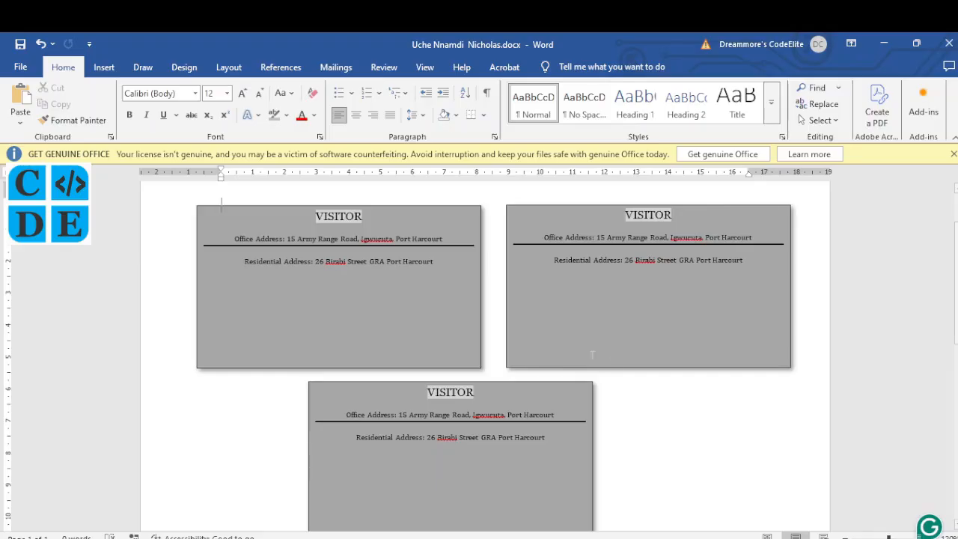
pyautogui.hotkey('alt', 'Tab')
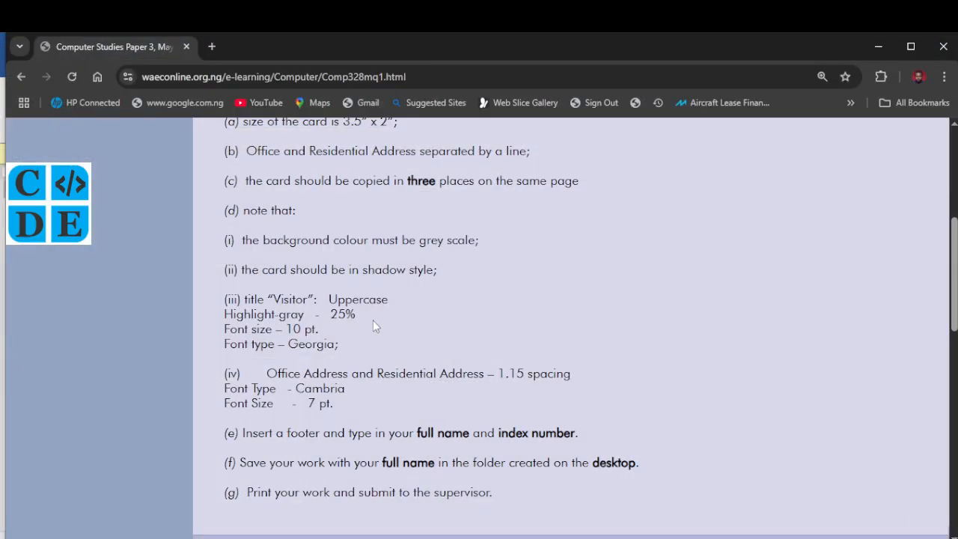
pyautogui.scroll(-1, 373, 322)
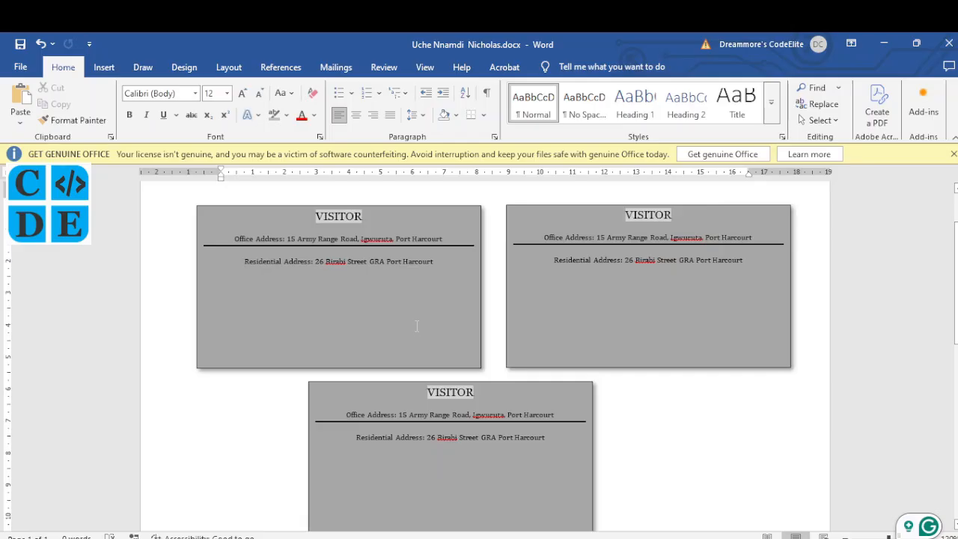
pyautogui.hotkey('ctrl', 'p')
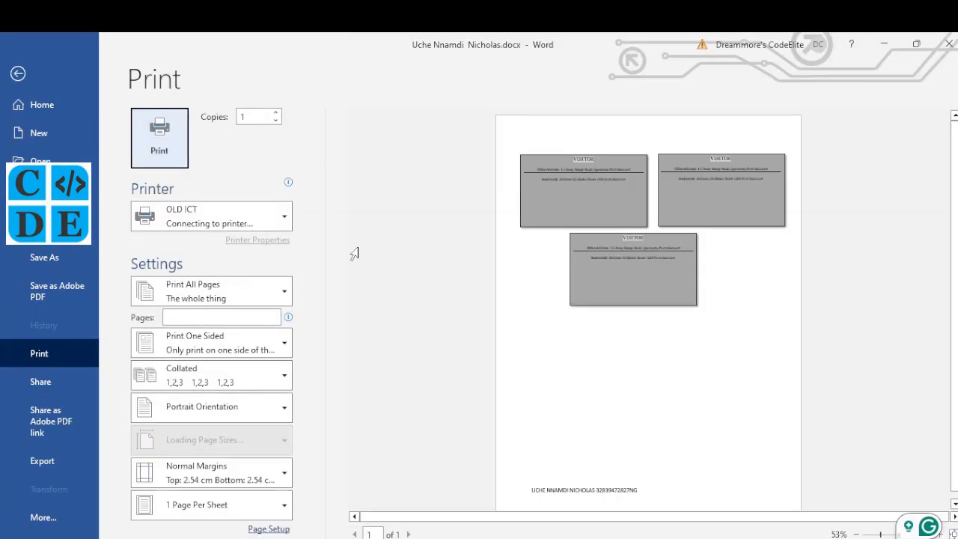
pyautogui.click(281, 219)
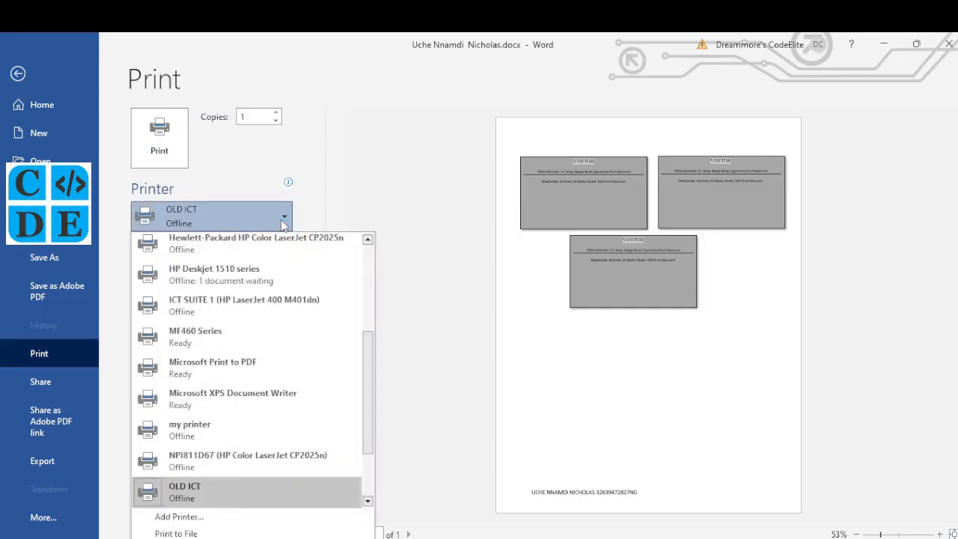
pyautogui.click(282, 225)
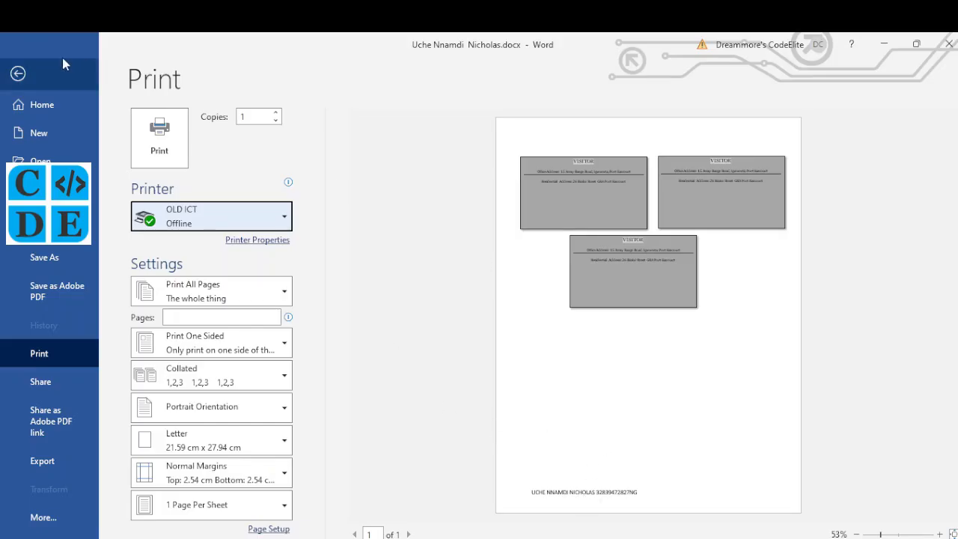
pyautogui.click(35, 71)
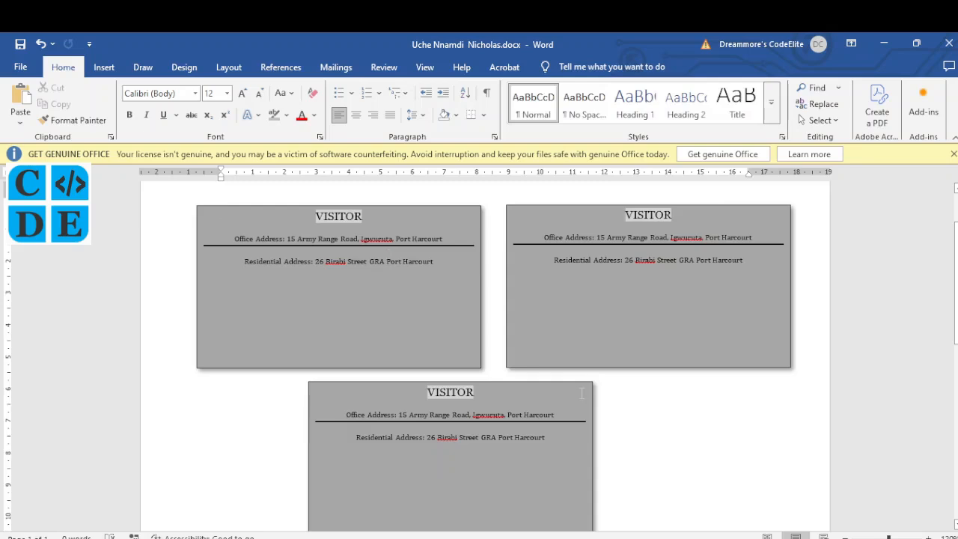
pyautogui.scroll(-1, 582, 393)
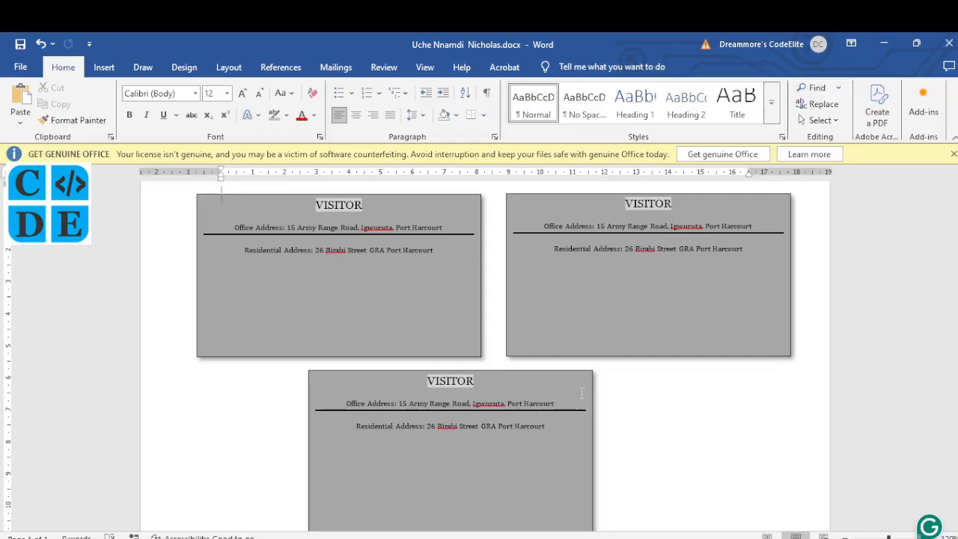
pyautogui.click(393, 257)
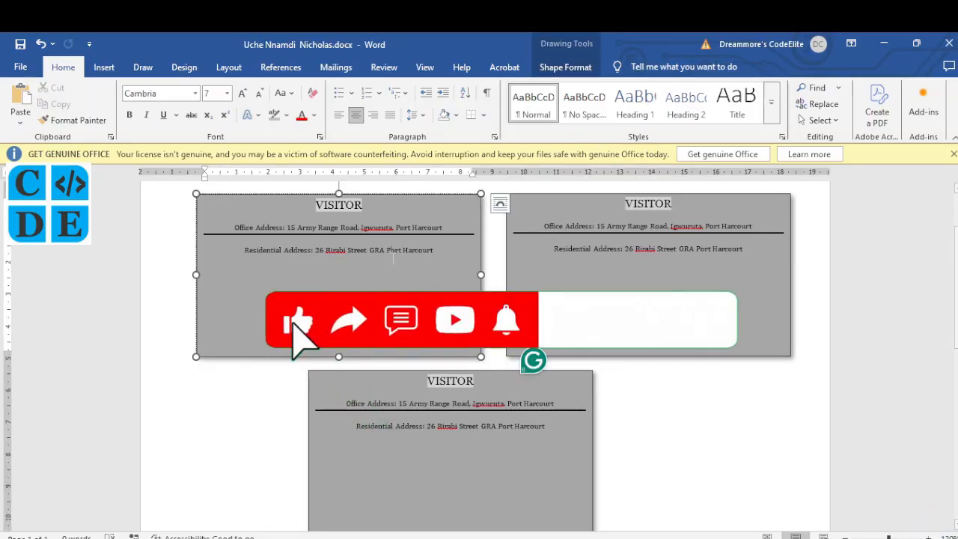